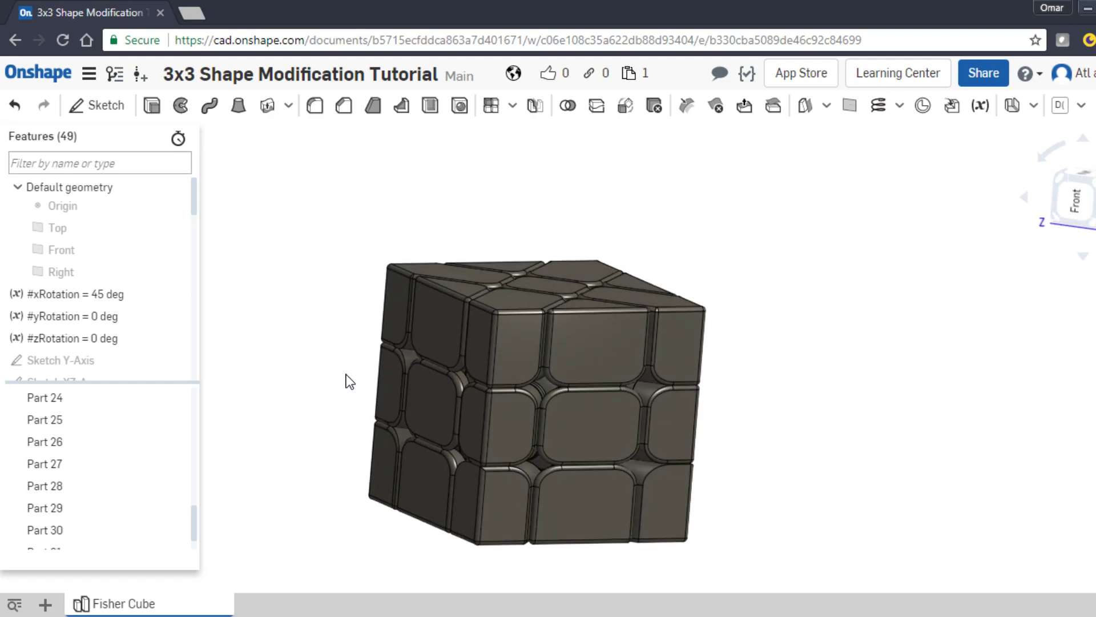
# Duplicate the Fisher Cube part studio and rename the copy as Windmill Cube.
pyautogui.moveTo(326, 338); pyautogui.dragTo(422, 285, button='right')
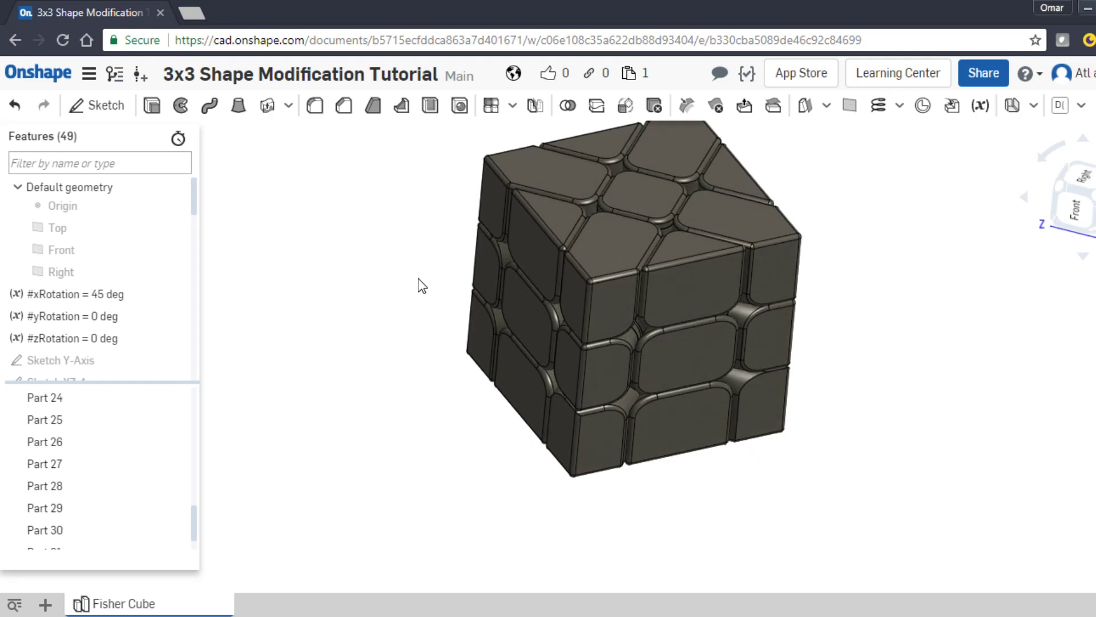
pyautogui.moveTo(418, 279); pyautogui.dragTo(421, 342, button='middle')
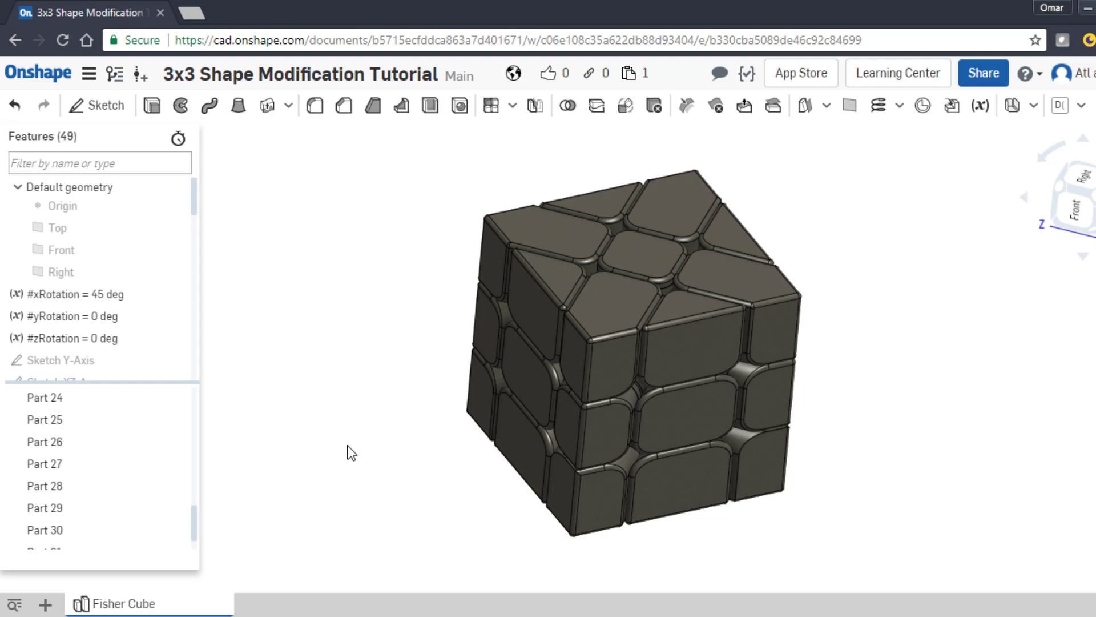
pyautogui.moveTo(166, 604)
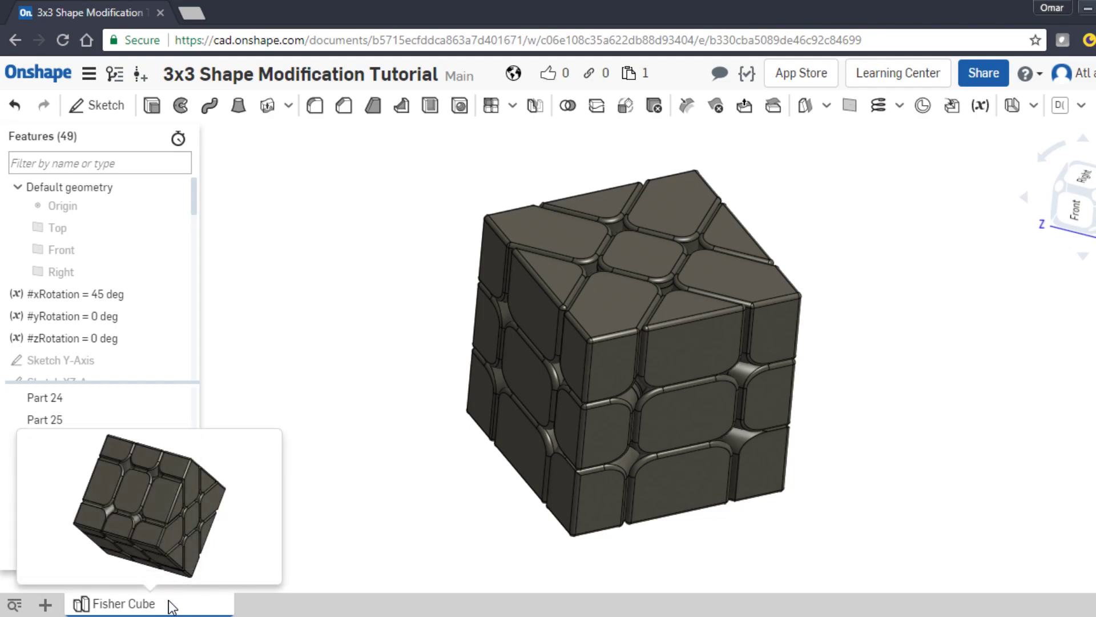
pyautogui.rightClick(170, 603)
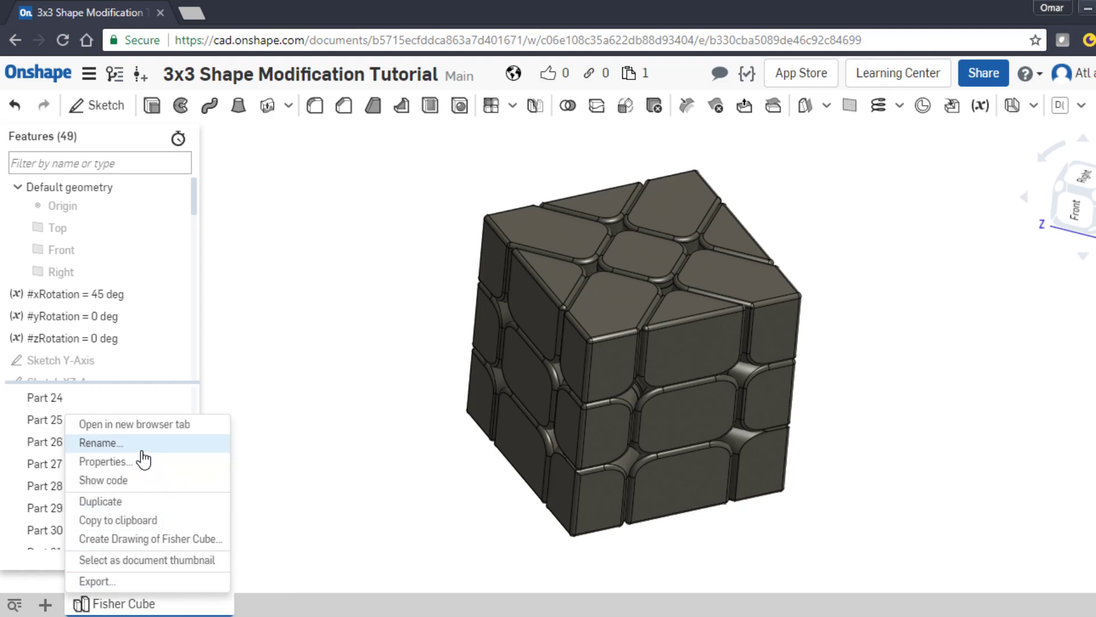
pyautogui.click(139, 502)
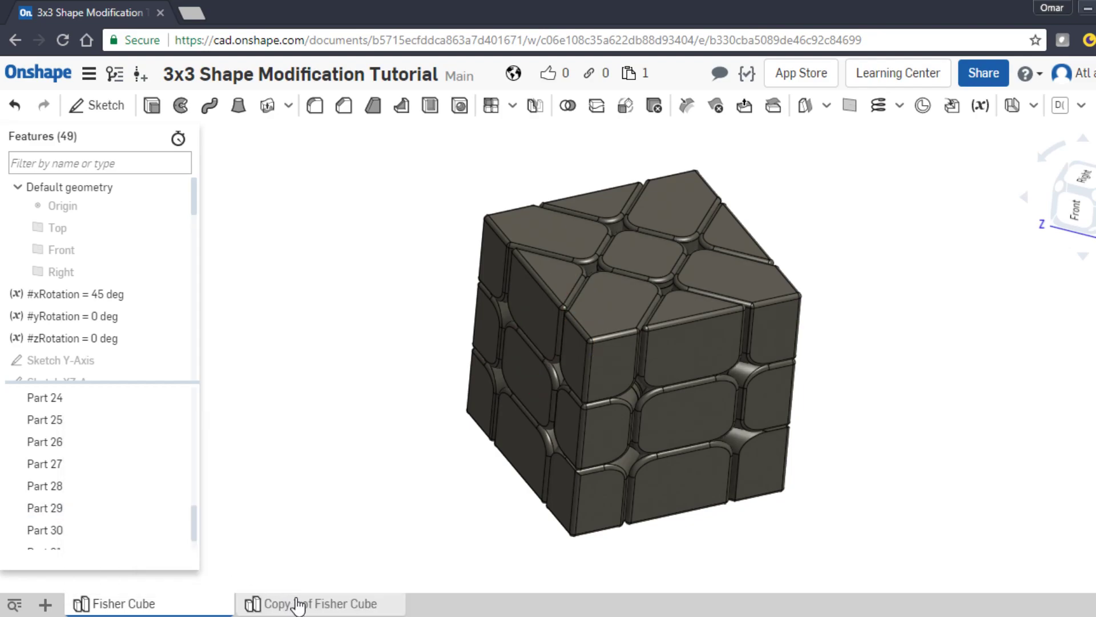
pyautogui.rightClick(306, 606)
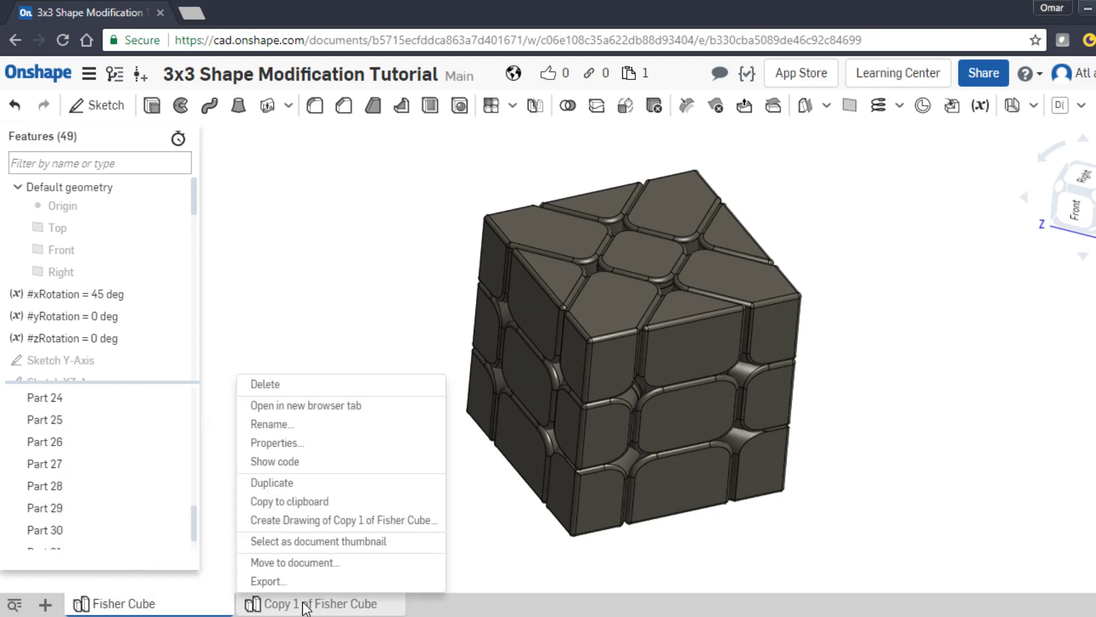
pyautogui.click(293, 430)
pyautogui.write('Wi')
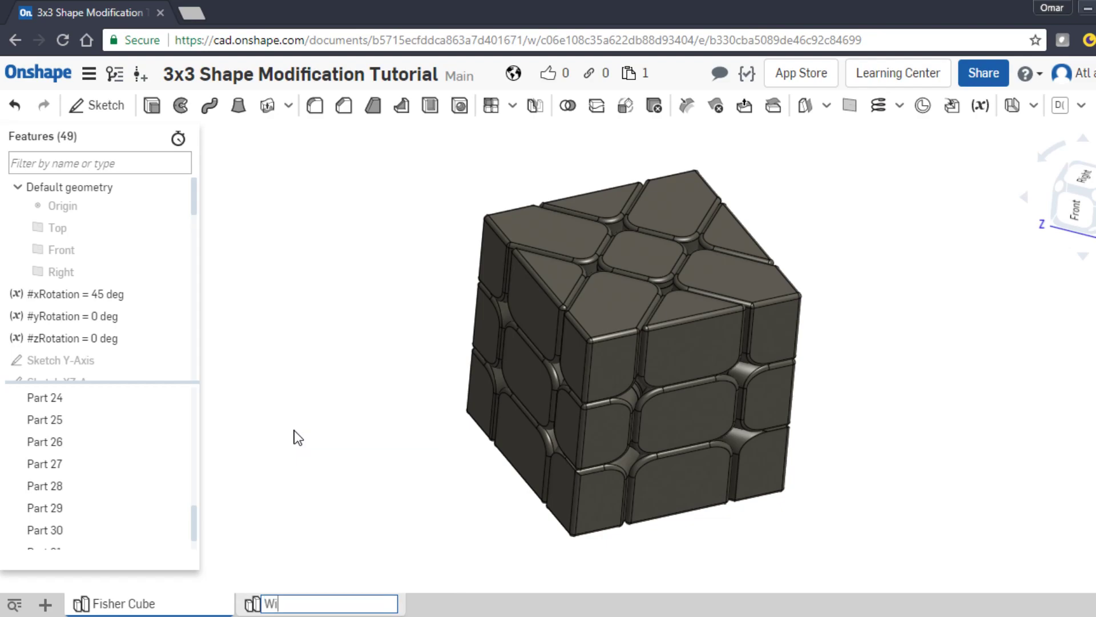
pyautogui.write('ndmill Cube')
pyautogui.press('Return')
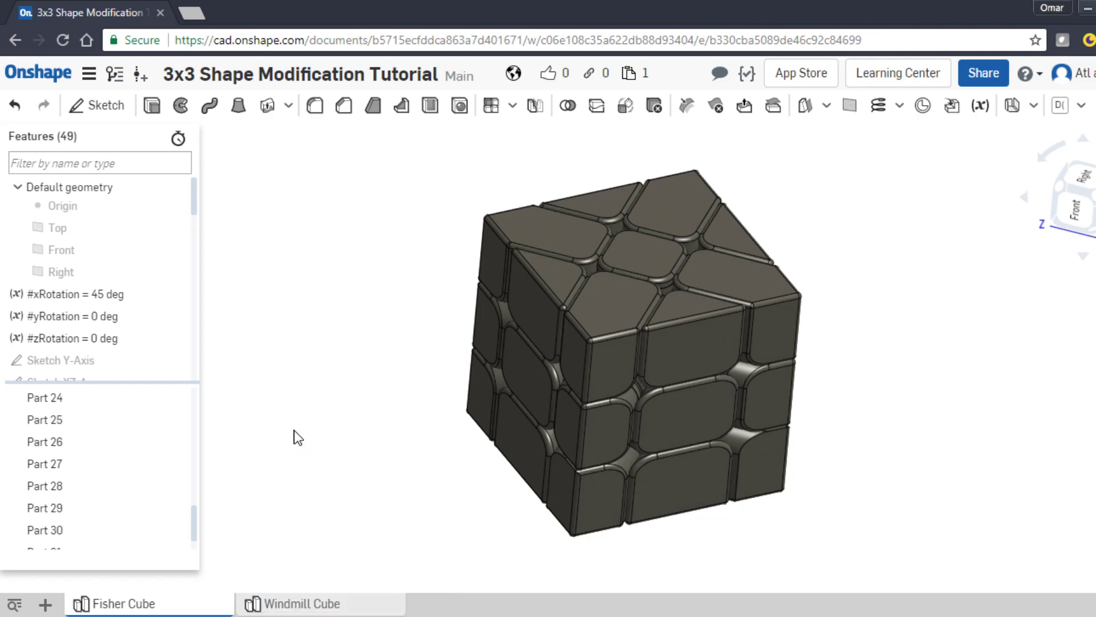
# Open the Windmill Cube part studio and set its #xRotation variable to 30 deg.
pyautogui.click(319, 607)
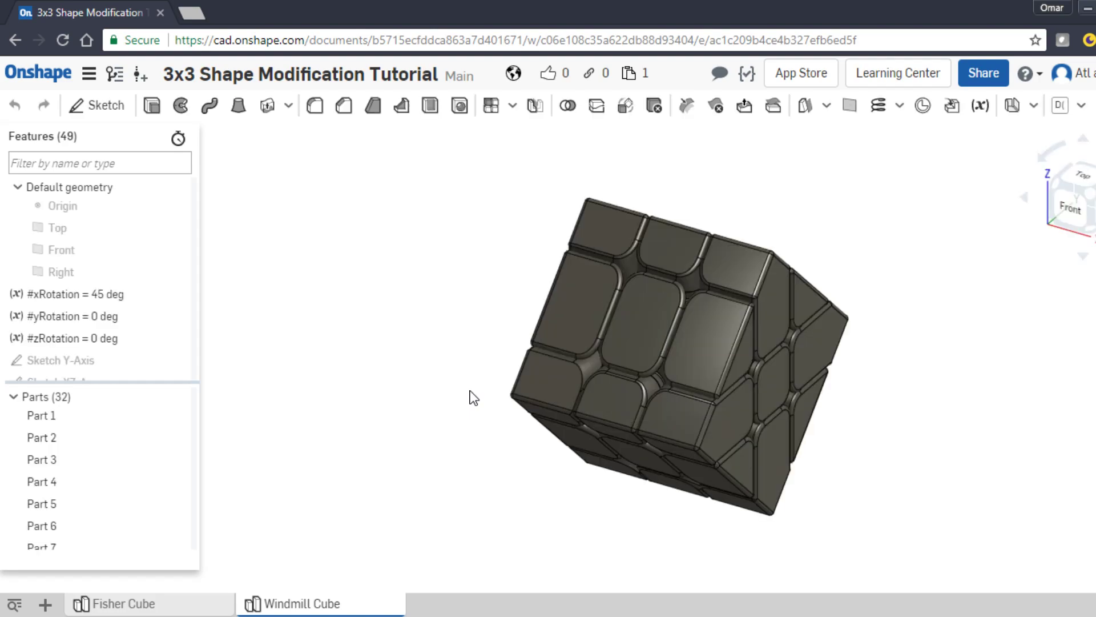
pyautogui.moveTo(335, 335); pyautogui.dragTo(438, 320, button='right')
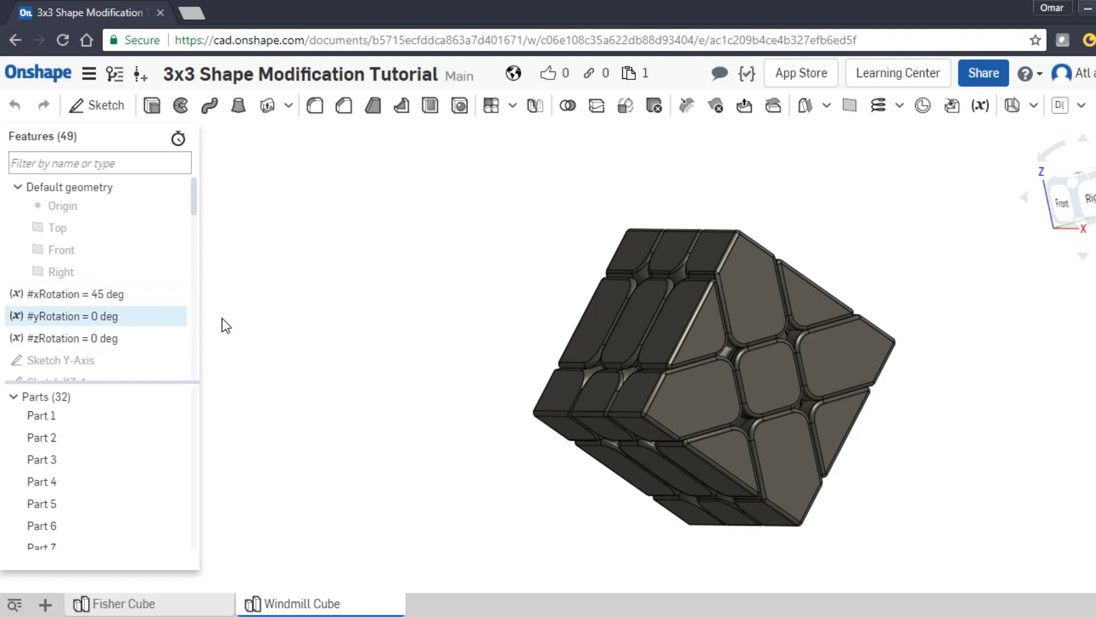
pyautogui.doubleClick(111, 294)
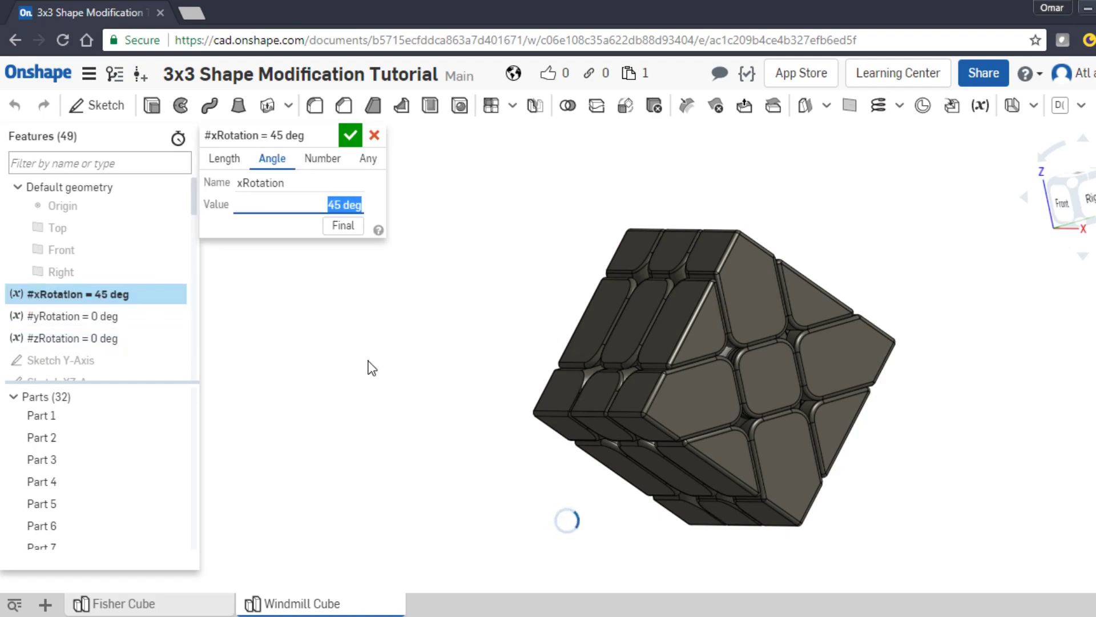
pyautogui.write('30')
pyautogui.click(350, 136)
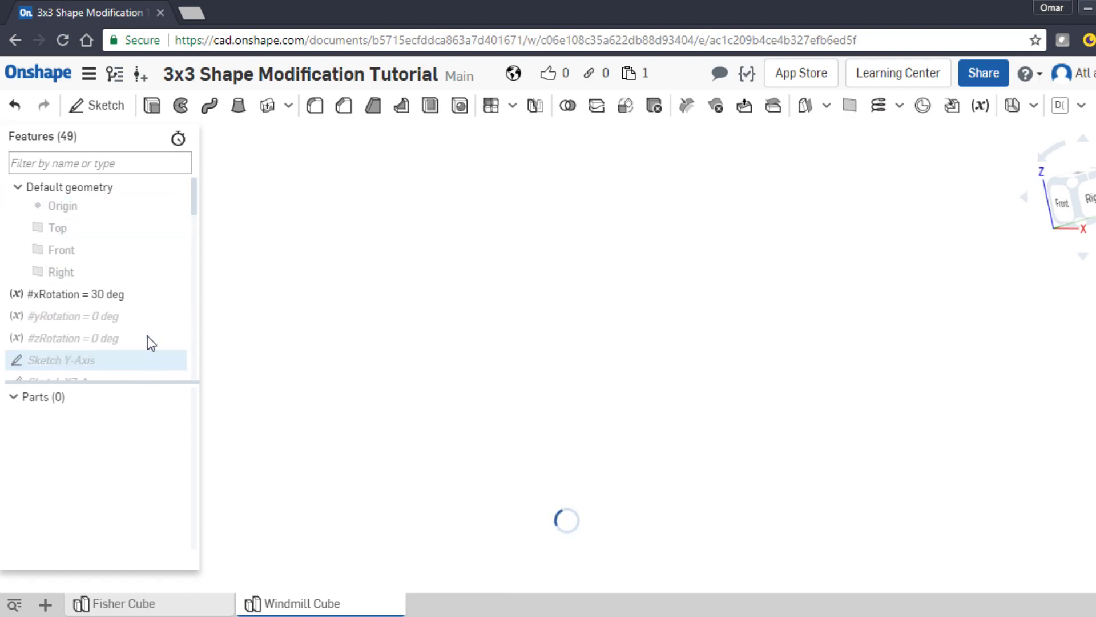
# Try reducing the radius of Fillet 1 on the Windmill Cube to 0.8 mm.
pyautogui.scroll(-15, 143, 303)
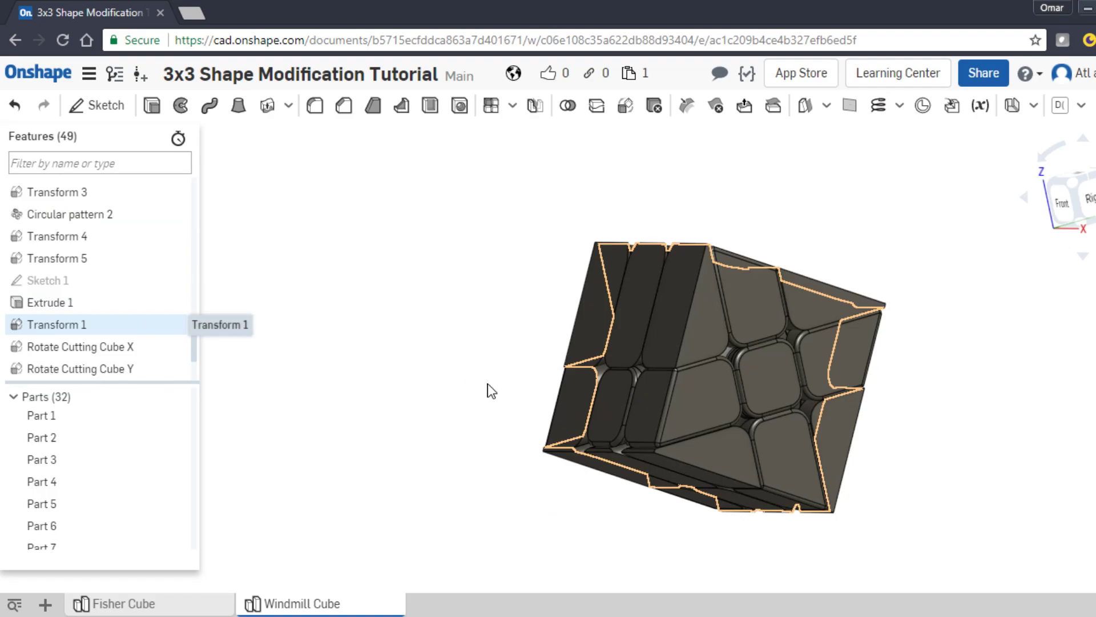
pyautogui.moveTo(413, 334); pyautogui.dragTo(474, 269, button='right')
pyautogui.scroll(-3, 84, 328)
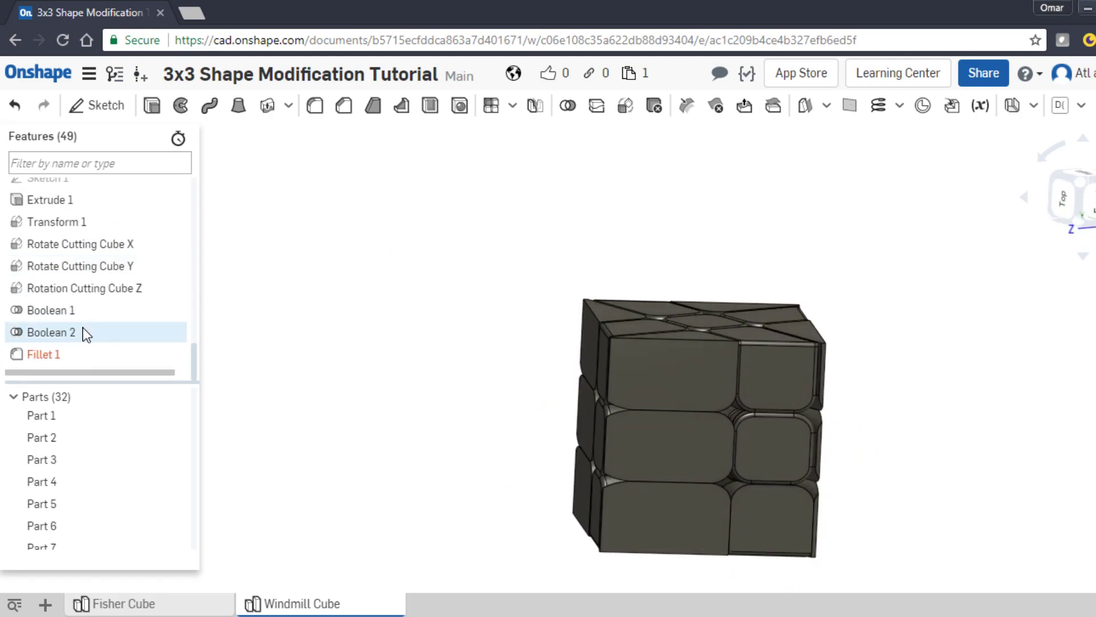
pyautogui.doubleClick(67, 358)
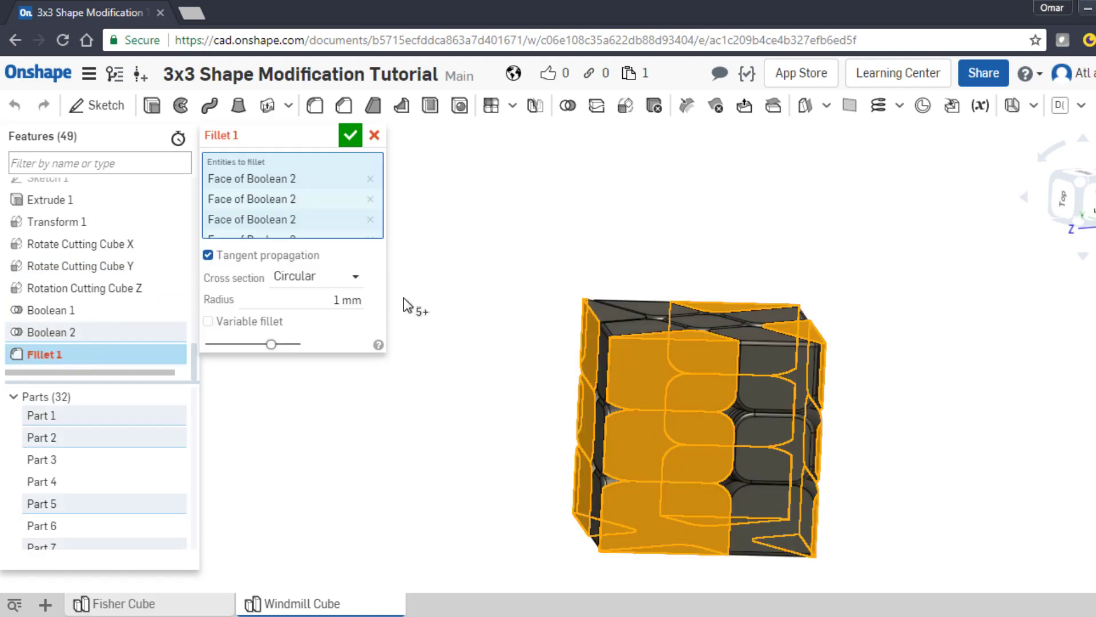
pyautogui.moveTo(549, 344); pyautogui.dragTo(553, 377, button='right')
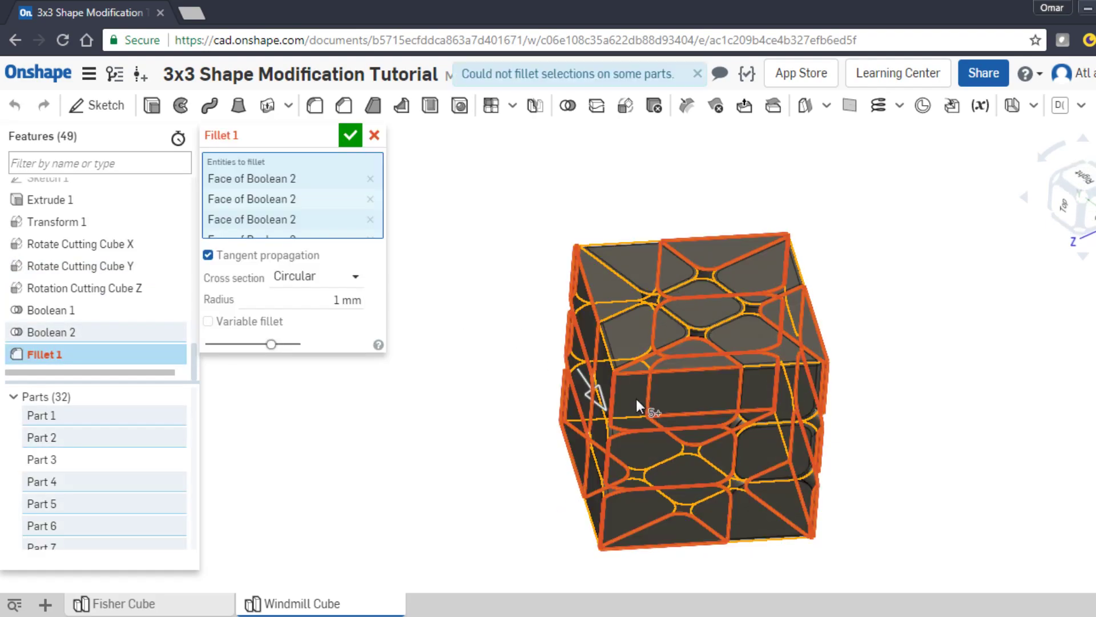
pyautogui.click(342, 298)
pyautogui.press('Home')
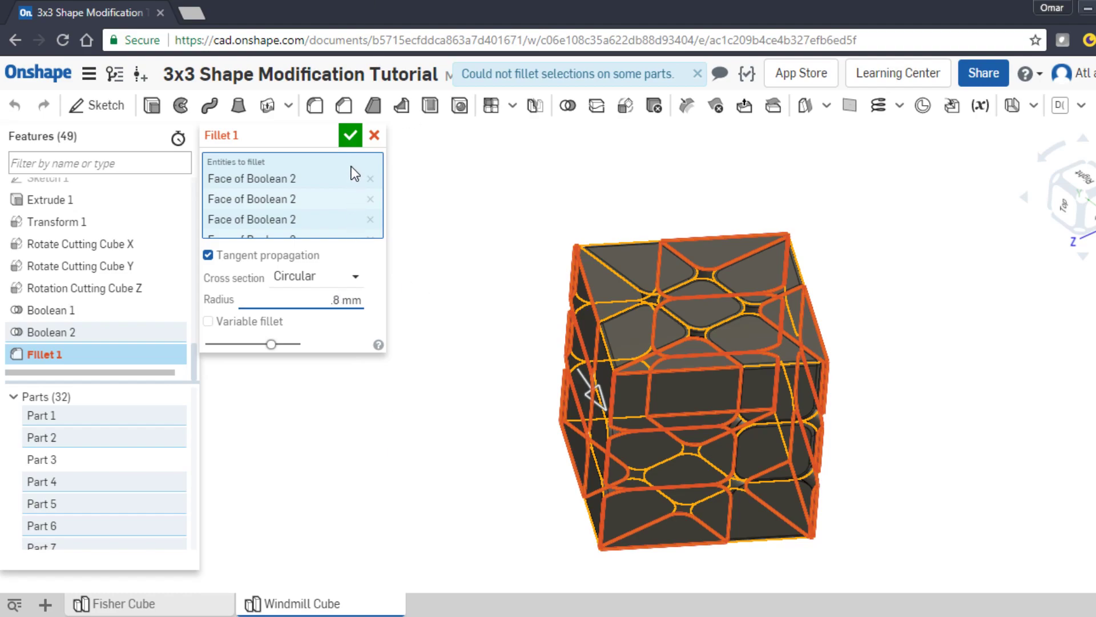
pyautogui.click(350, 135)
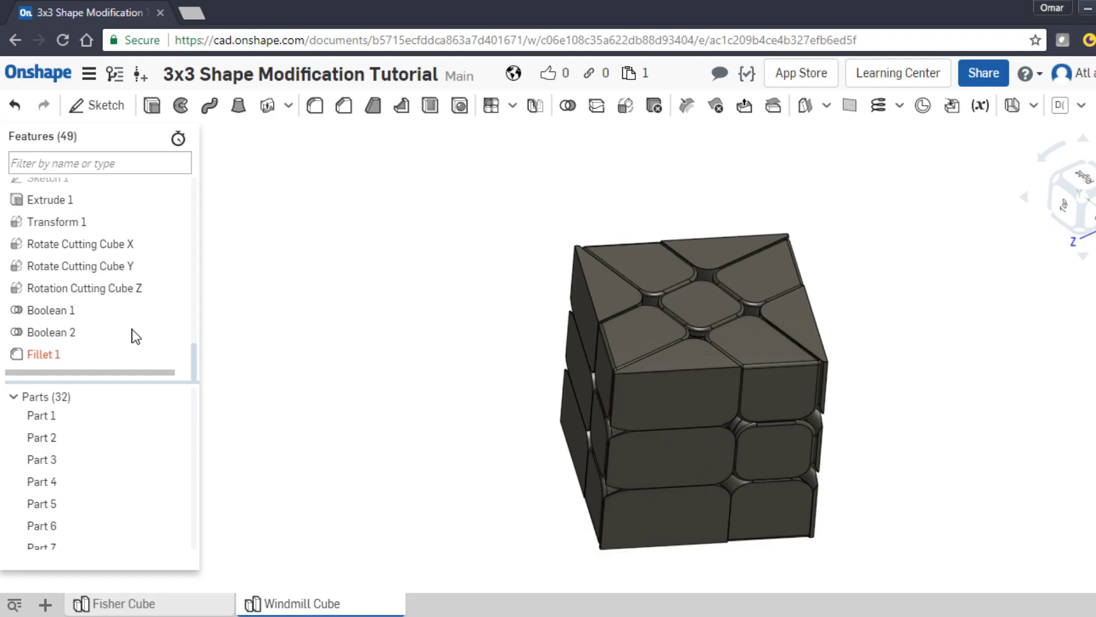
# Set the radius of Fillet 1 on the Windmill Cube to 0.5 mm.
pyautogui.doubleClick(66, 354)
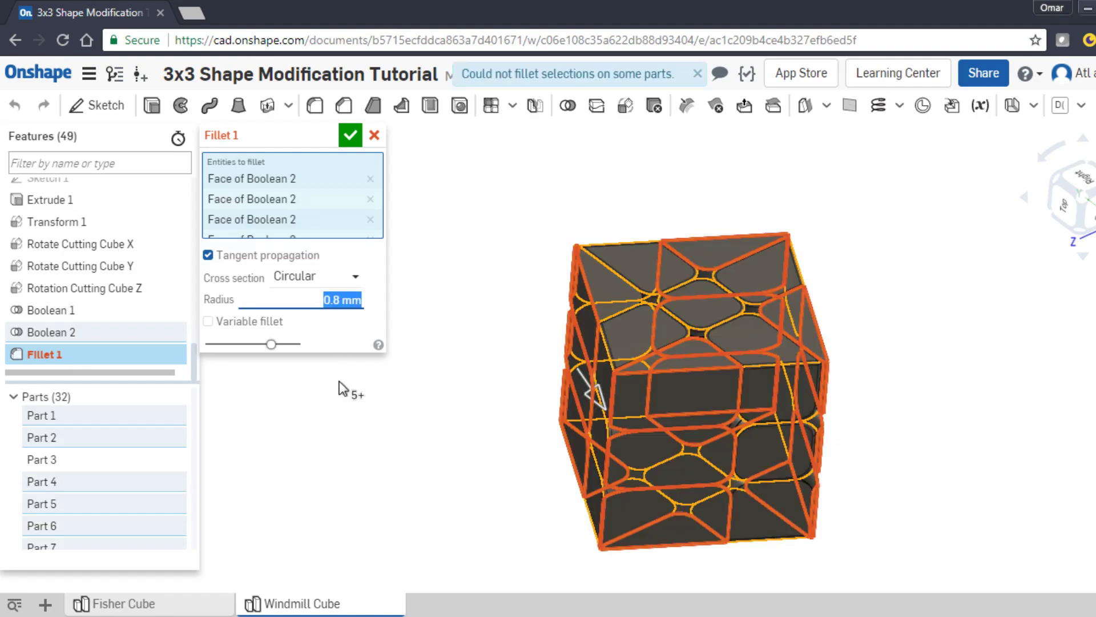
pyautogui.press('Left')
pyautogui.press('Right')
pyautogui.press('Right')
pyautogui.hotkey('shift', 'Right')
pyautogui.write('.6')
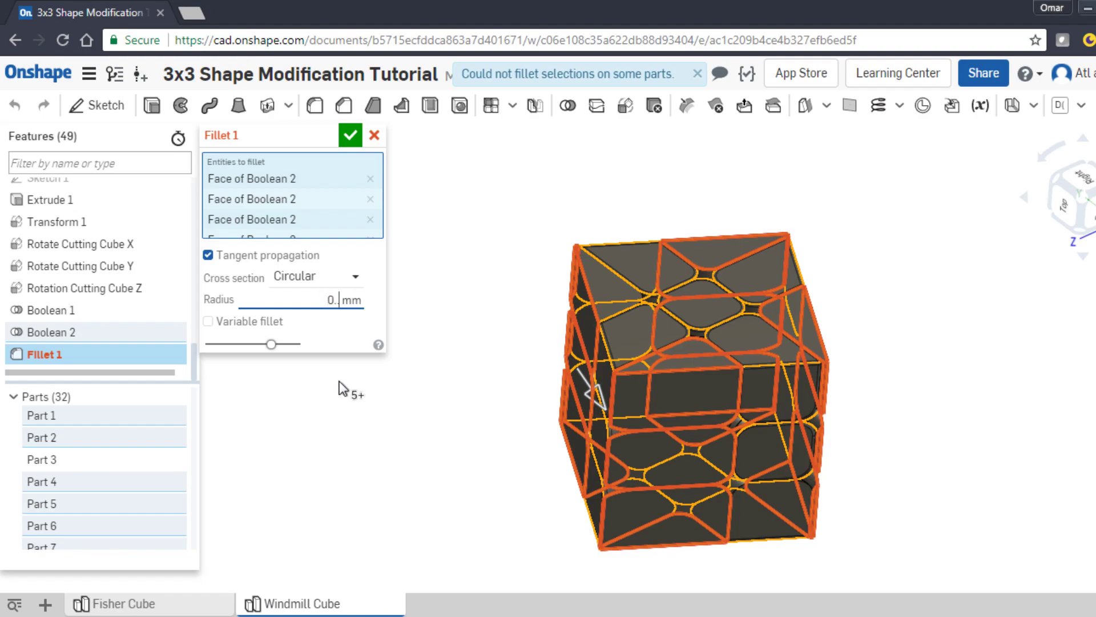
pyautogui.press('BackSpace')
pyautogui.press('BackSpace')
pyautogui.write('5')
pyautogui.press('Return')
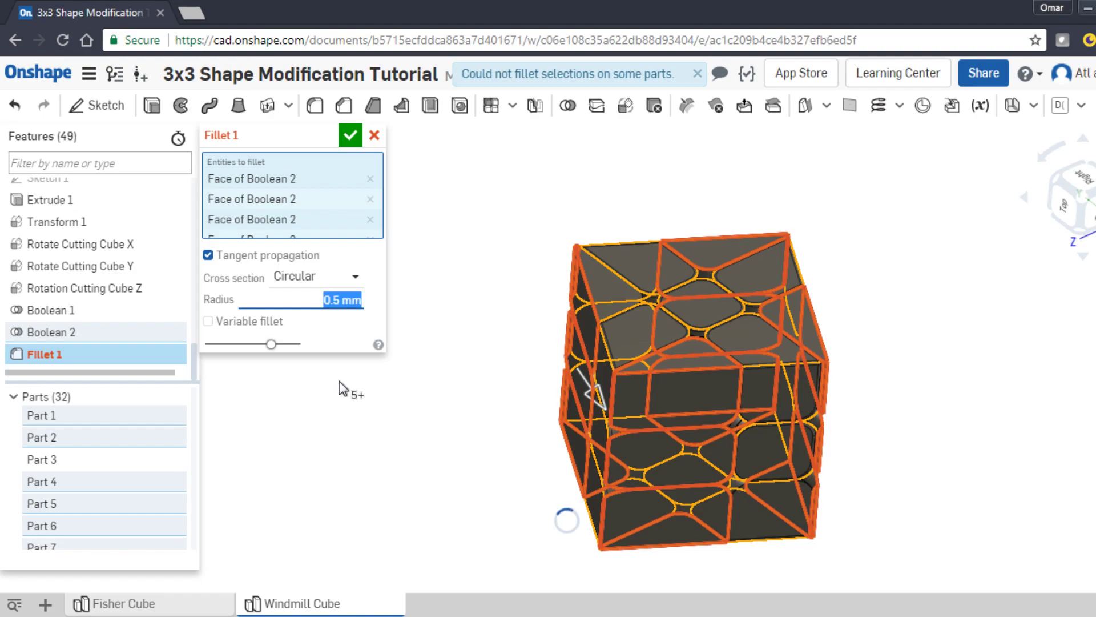
pyautogui.click(350, 142)
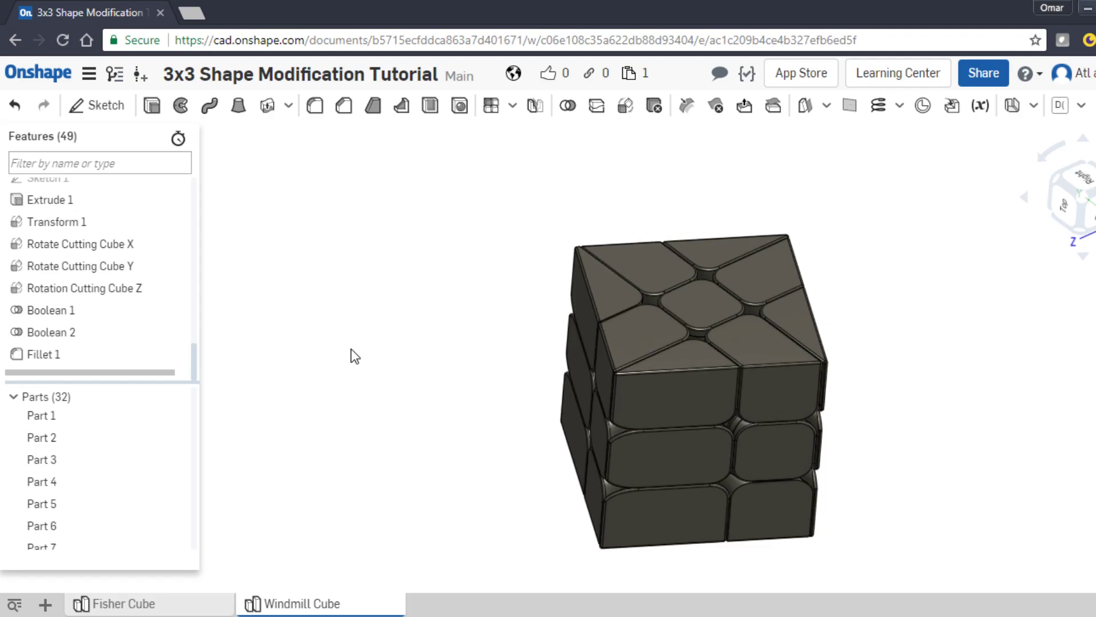
# Inspect the Windmill Cube from several sides and measure the distance between its two opposite centre faces.
pyautogui.moveTo(410, 406); pyautogui.dragTo(514, 366, button='right')
pyautogui.moveTo(504, 442); pyautogui.dragTo(421, 313, button='right')
pyautogui.moveTo(447, 406); pyautogui.dragTo(499, 391, button='right')
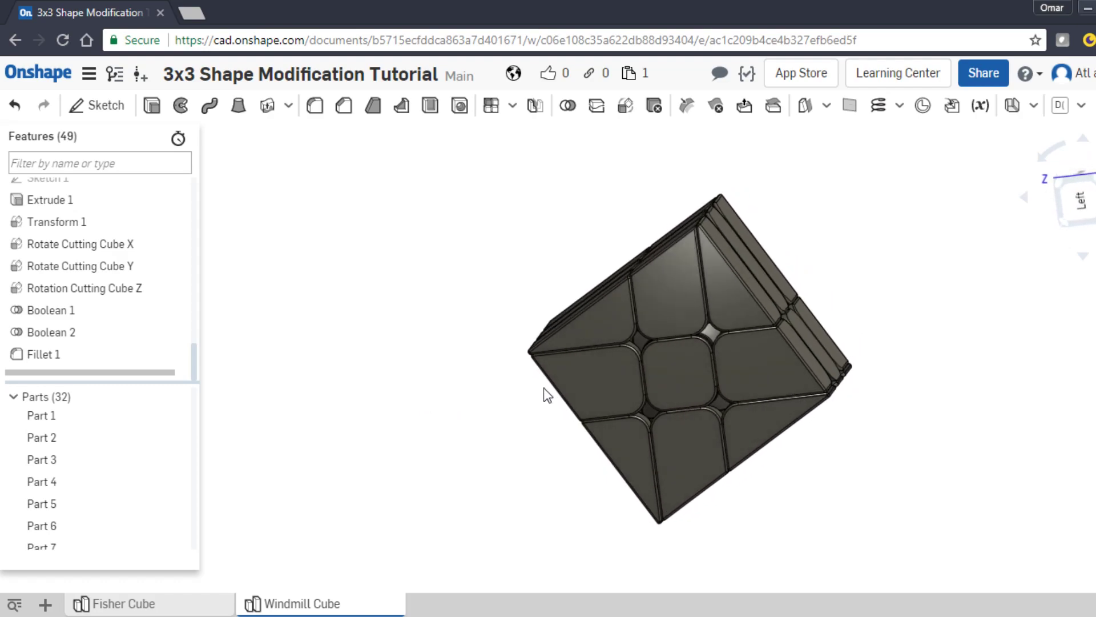
pyautogui.click(680, 362)
pyautogui.moveTo(393, 232); pyautogui.dragTo(448, 438, button='right')
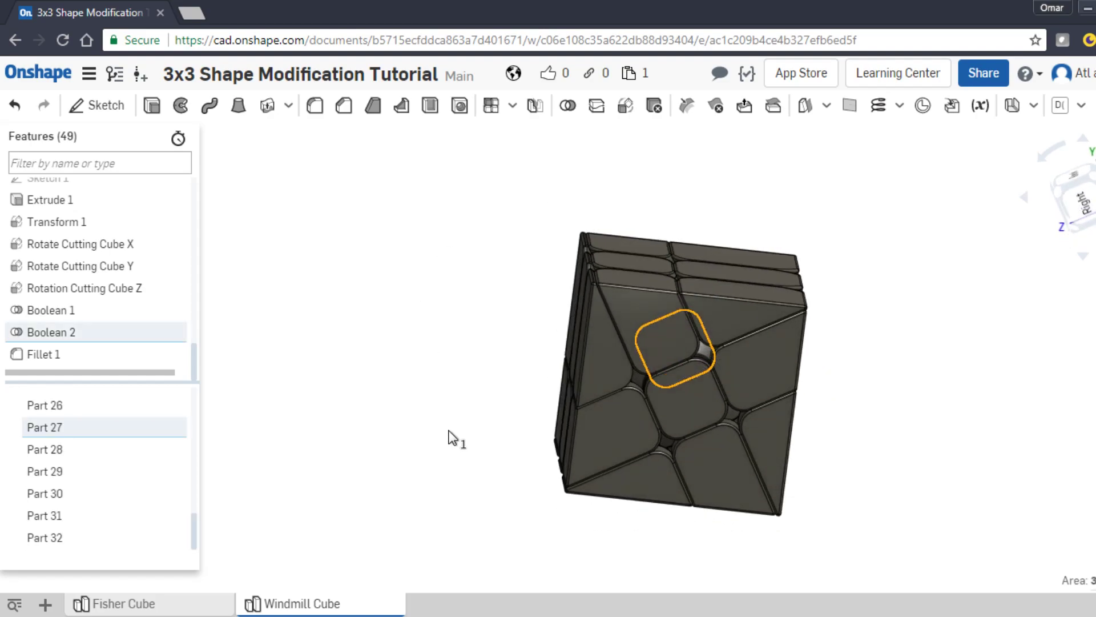
pyautogui.click(691, 388)
pyautogui.rightClick(449, 287)
pyautogui.moveTo(401, 280); pyautogui.dragTo(424, 377, button='right')
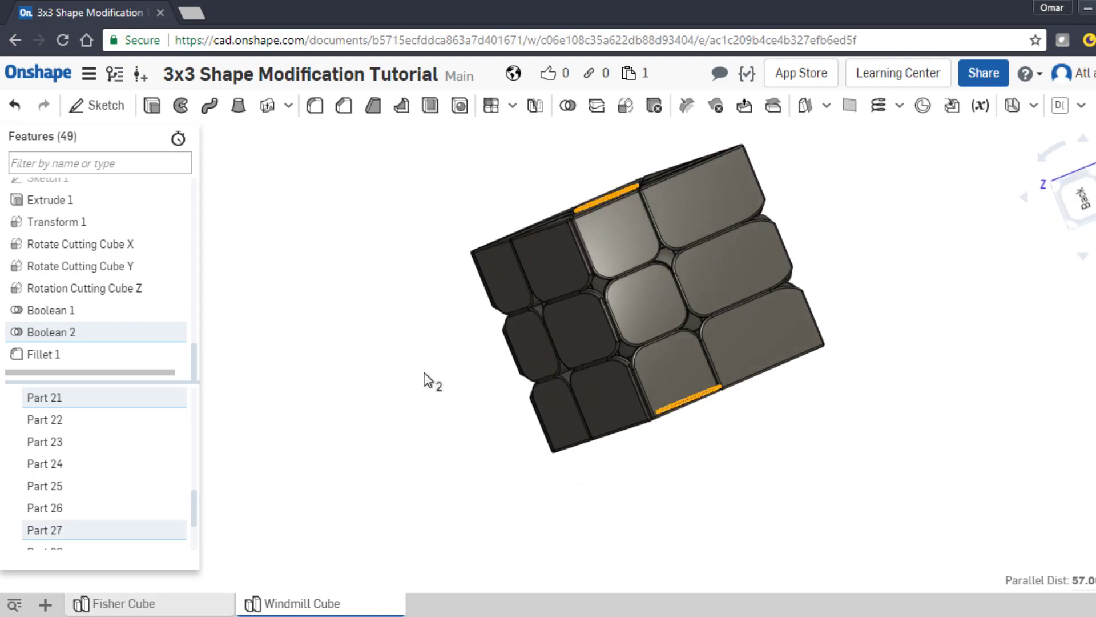
pyautogui.click(428, 379)
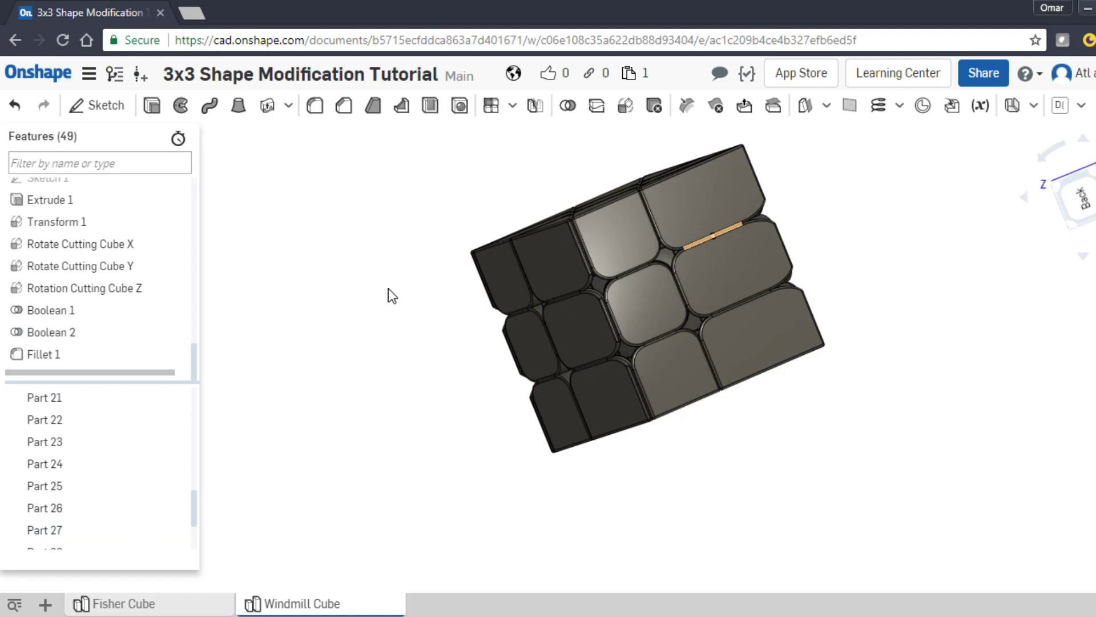
# Duplicate the Windmill Cube part studio and rename the copy as Slice Cube.
pyautogui.rightClick(331, 600)
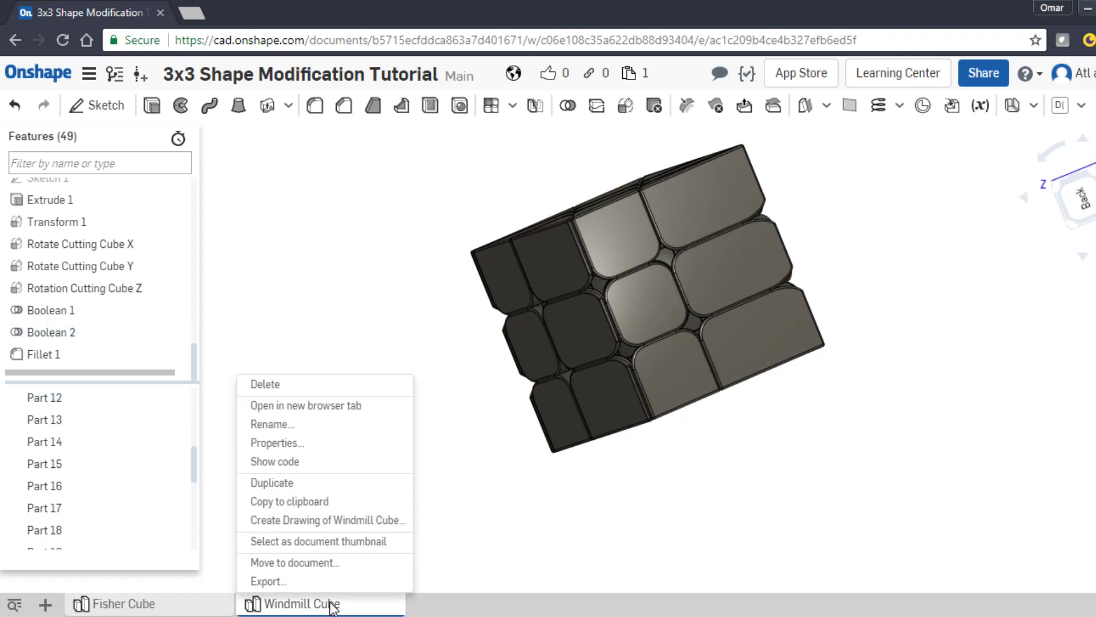
pyautogui.click(284, 487)
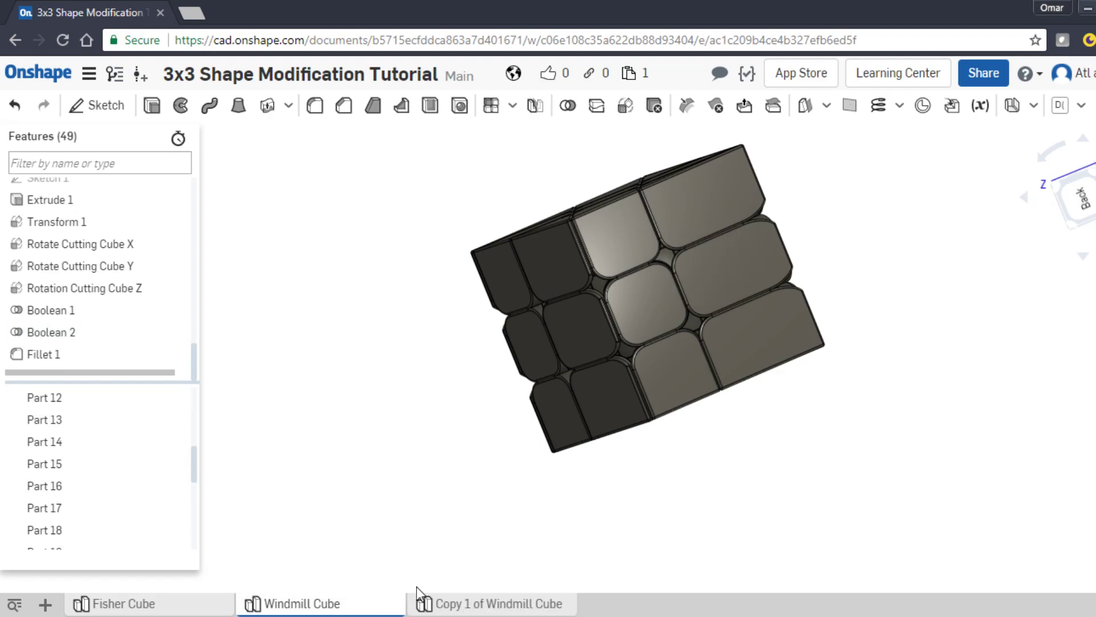
pyautogui.rightClick(423, 602)
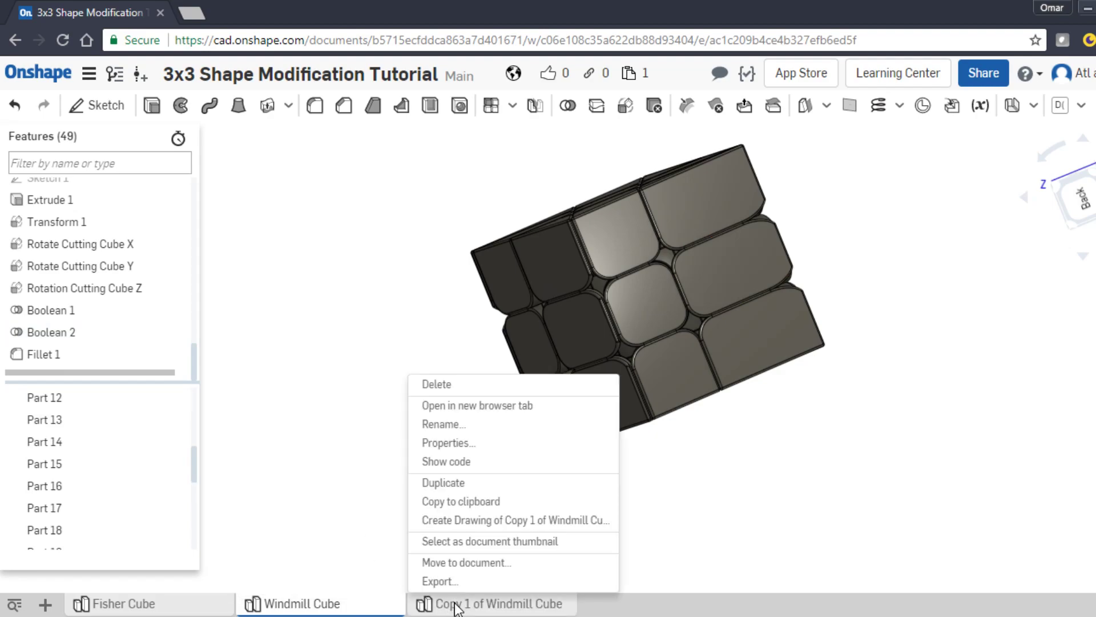
pyautogui.click(433, 425)
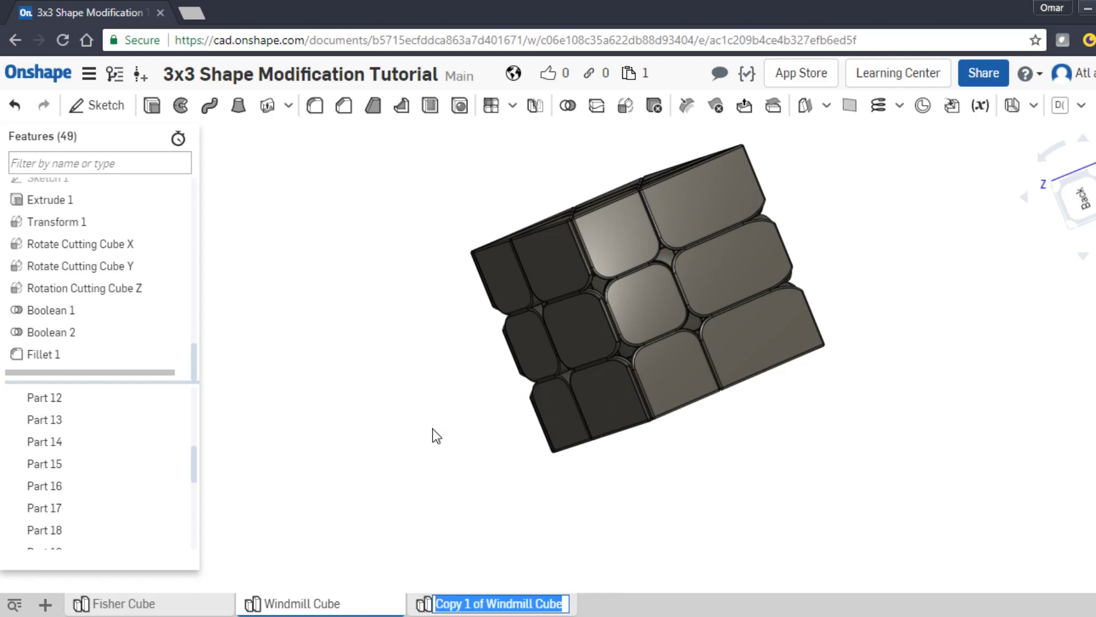
pyautogui.write('Slice')
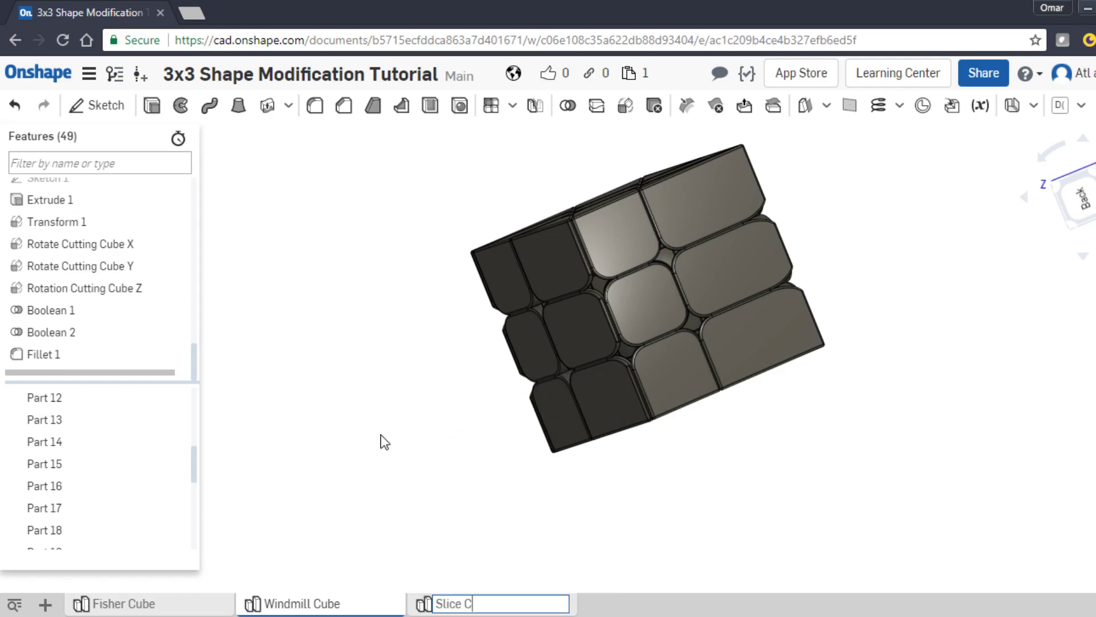
pyautogui.press('Return')
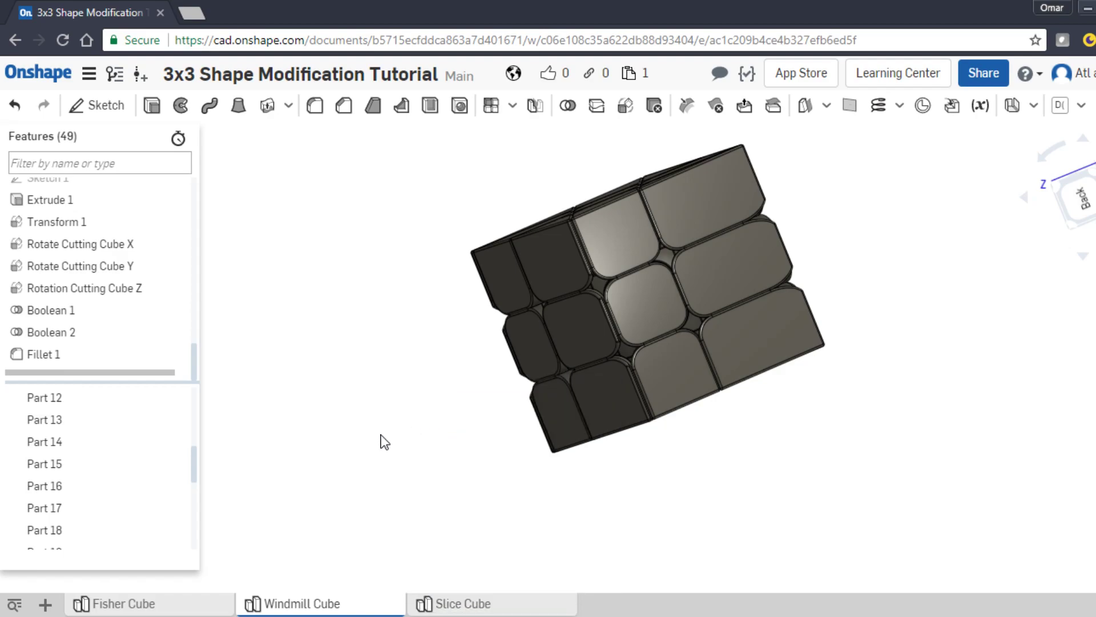
# Open the Slice Cube part studio and set its #xRotation variable to 45 deg.
pyautogui.click(468, 604)
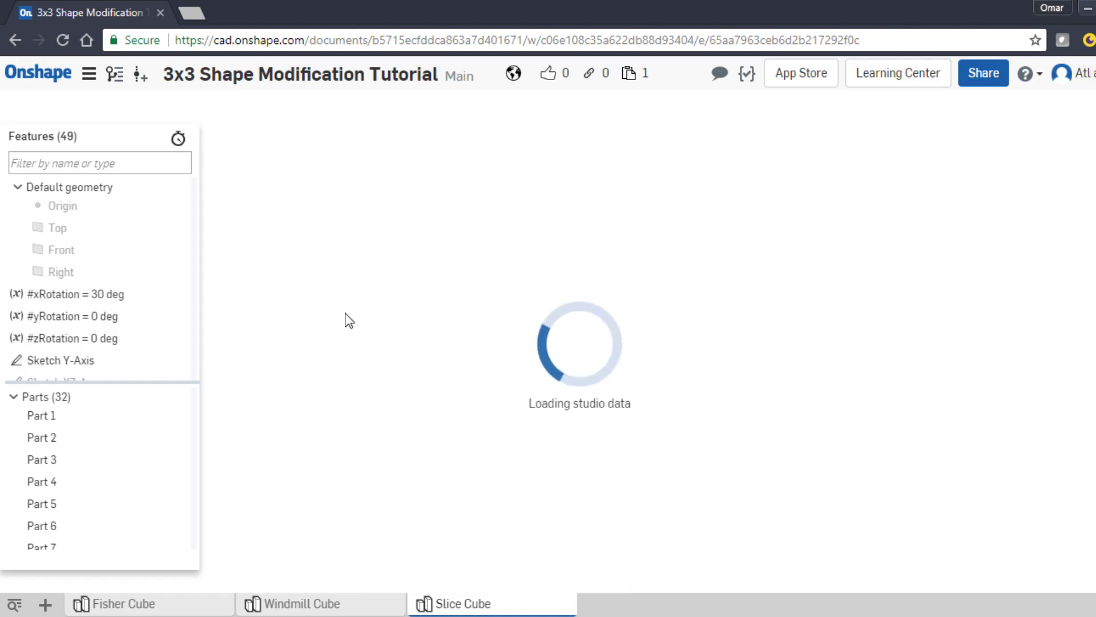
pyautogui.doubleClick(98, 296)
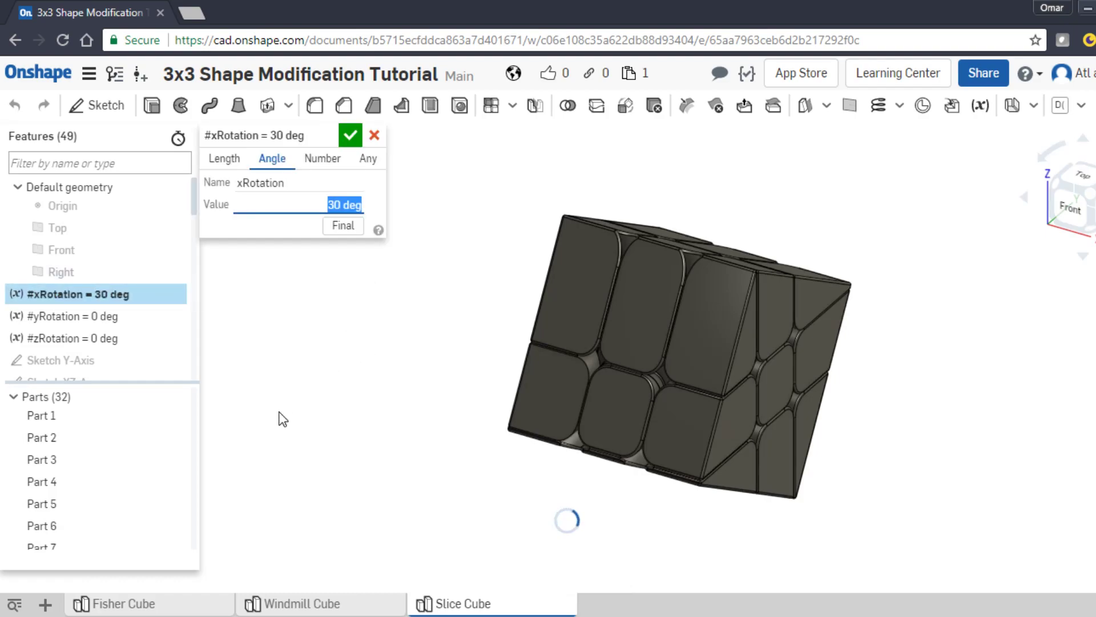
pyautogui.write('45')
pyautogui.click(352, 137)
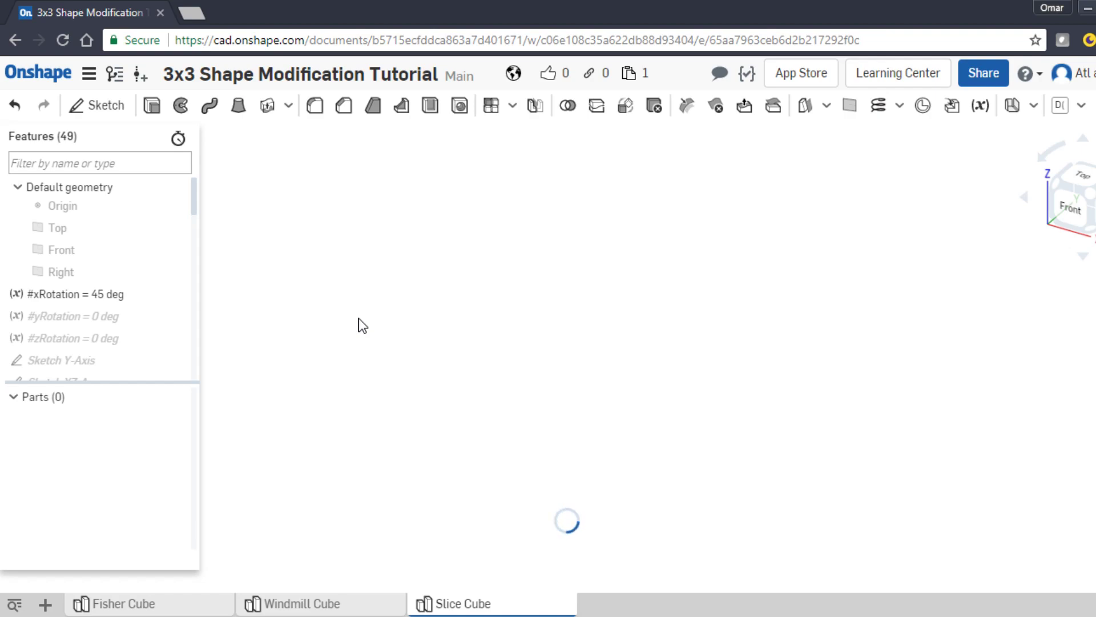
# Set the Slice Cube's #yRotation variable to 45 deg and inspect the rotated cube from several sides.
pyautogui.click(65, 318)
pyautogui.doubleClick(69, 323)
pyautogui.write('45')
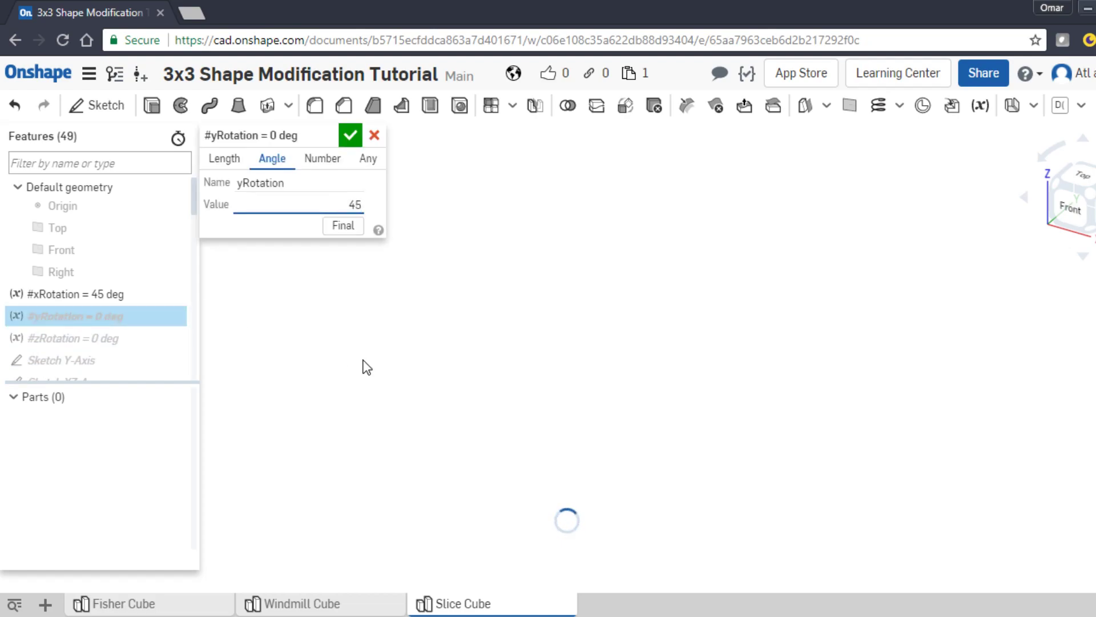
pyautogui.click(349, 137)
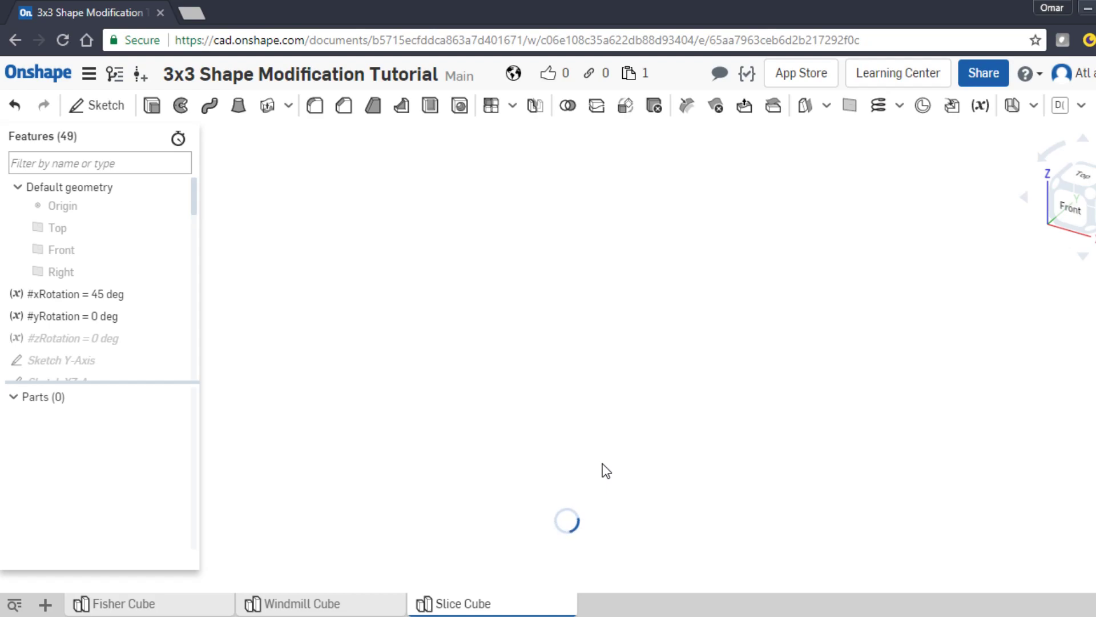
pyautogui.moveTo(475, 349); pyautogui.dragTo(620, 390, button='right')
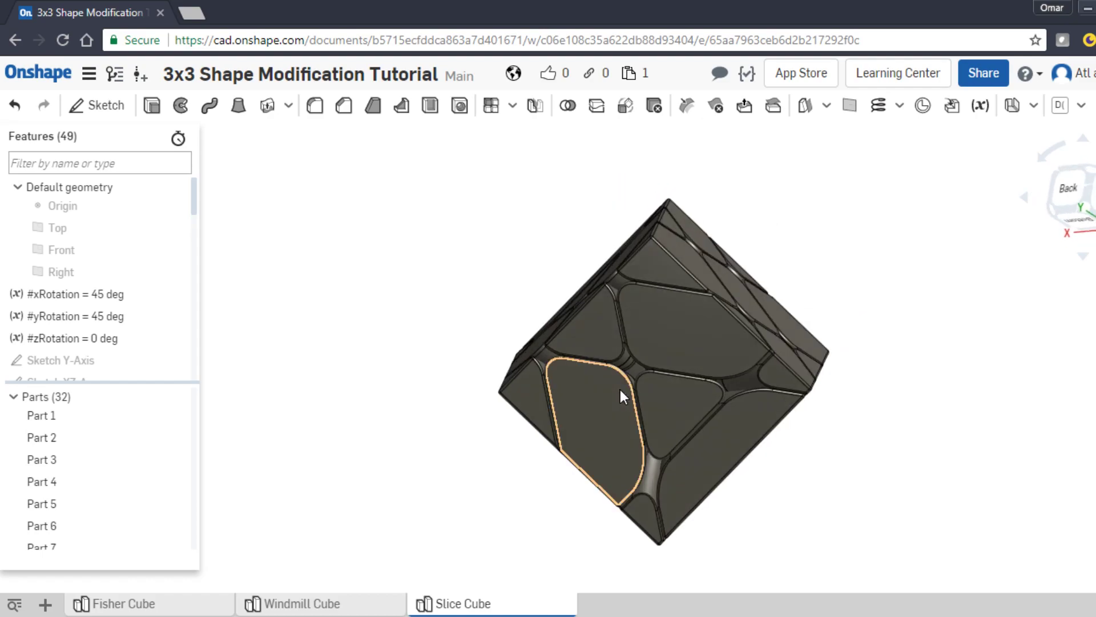
pyautogui.moveTo(427, 338); pyautogui.dragTo(384, 393, button='right')
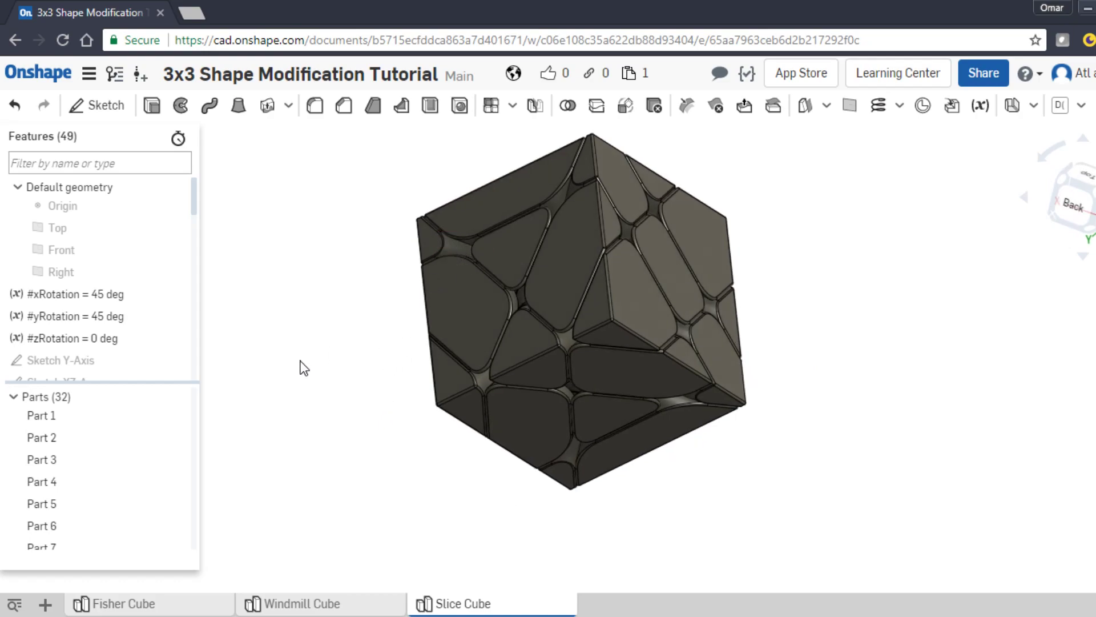
pyautogui.moveTo(270, 418); pyautogui.dragTo(472, 387, button='right')
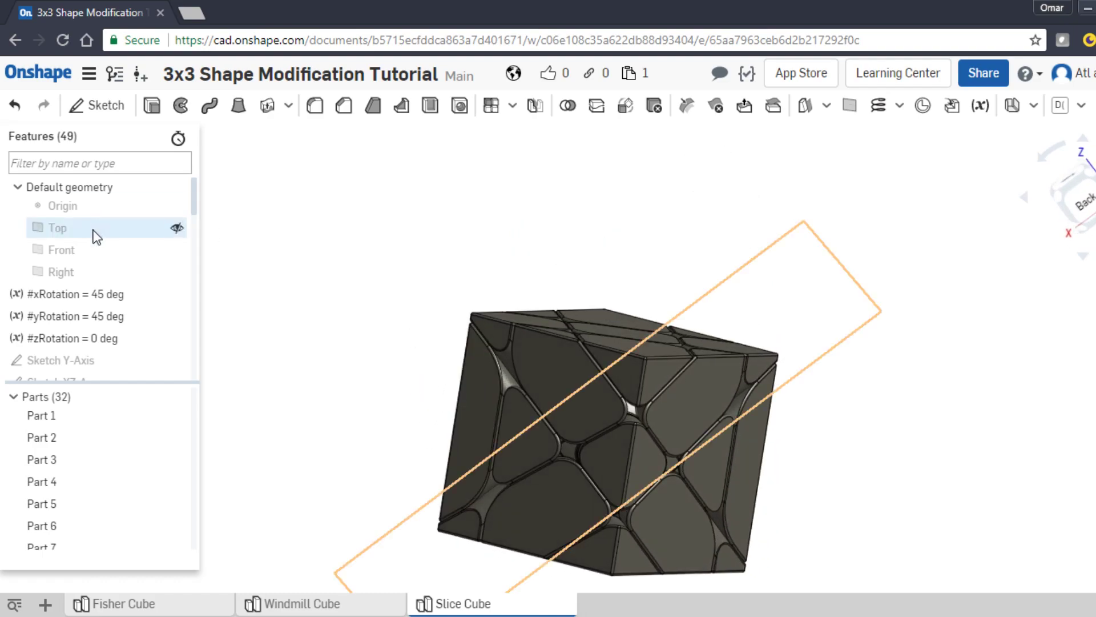
# Find the Fillet Large Edges feature in the Slice Cube and reduce its radius to less than 5 mm.
pyautogui.scroll(-3, 91, 282)
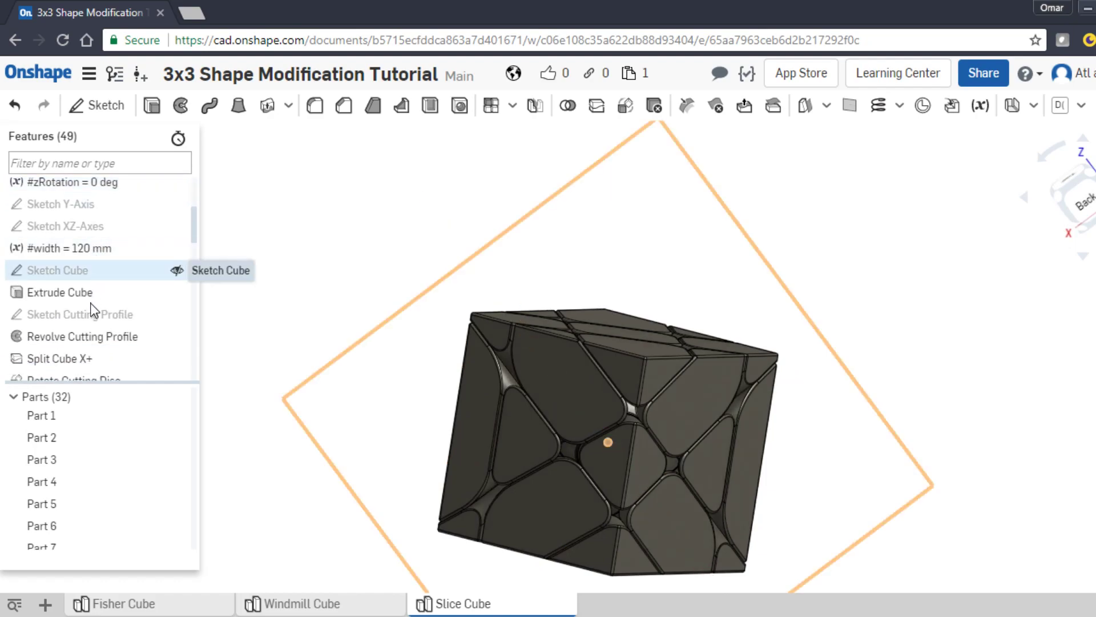
pyautogui.scroll(-5, 91, 305)
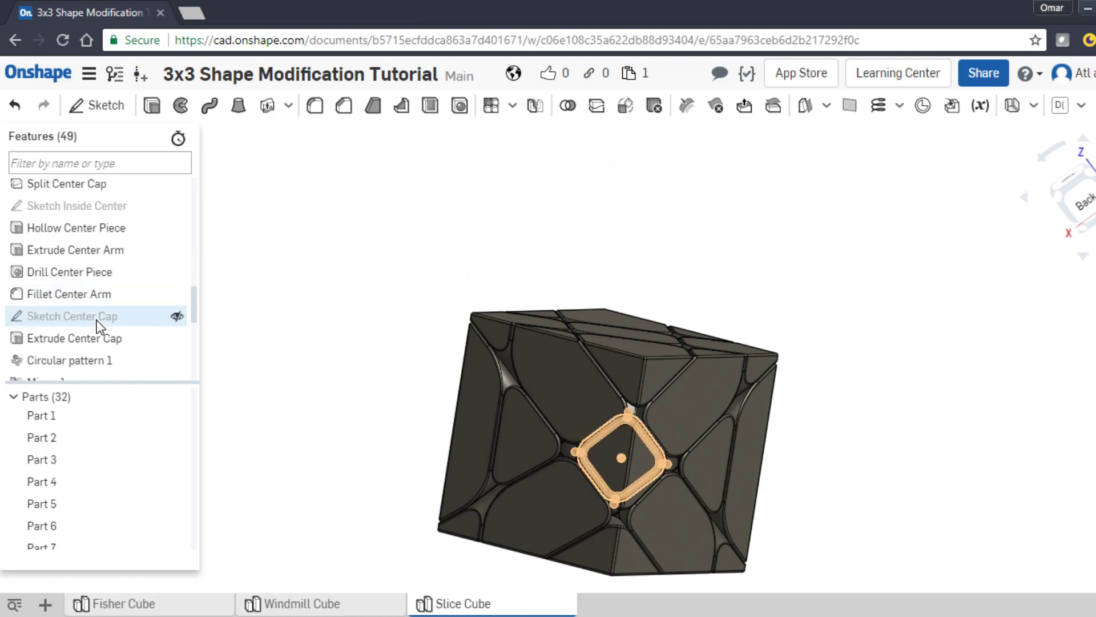
pyautogui.scroll(-2, 97, 325)
pyautogui.scroll(-1, 97, 324)
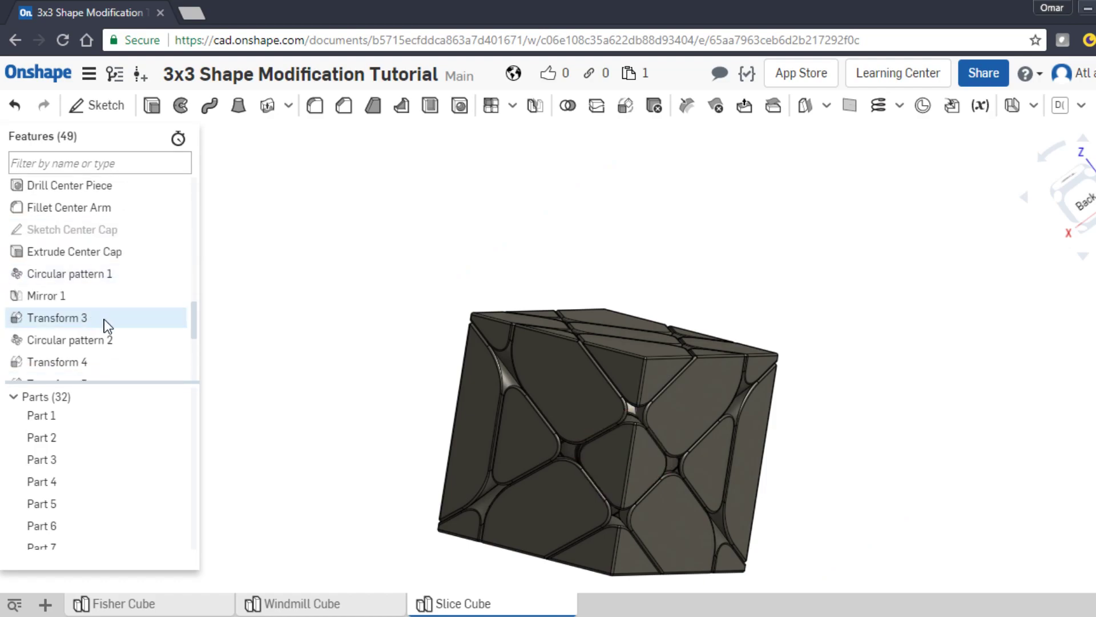
pyautogui.scroll(-2, 105, 304)
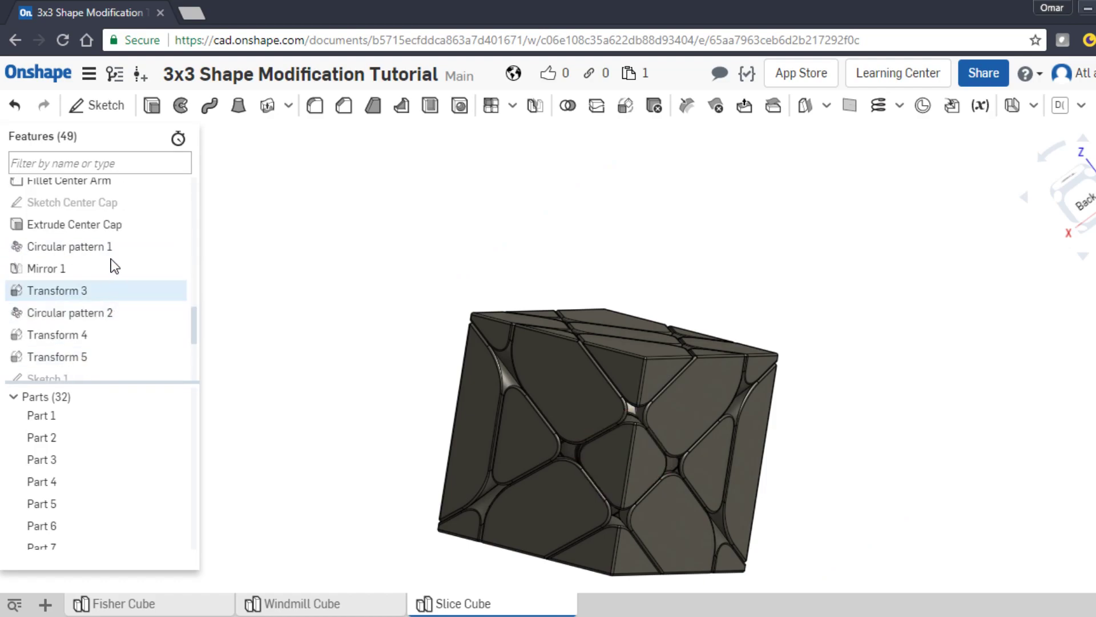
pyautogui.scroll(4, 111, 259)
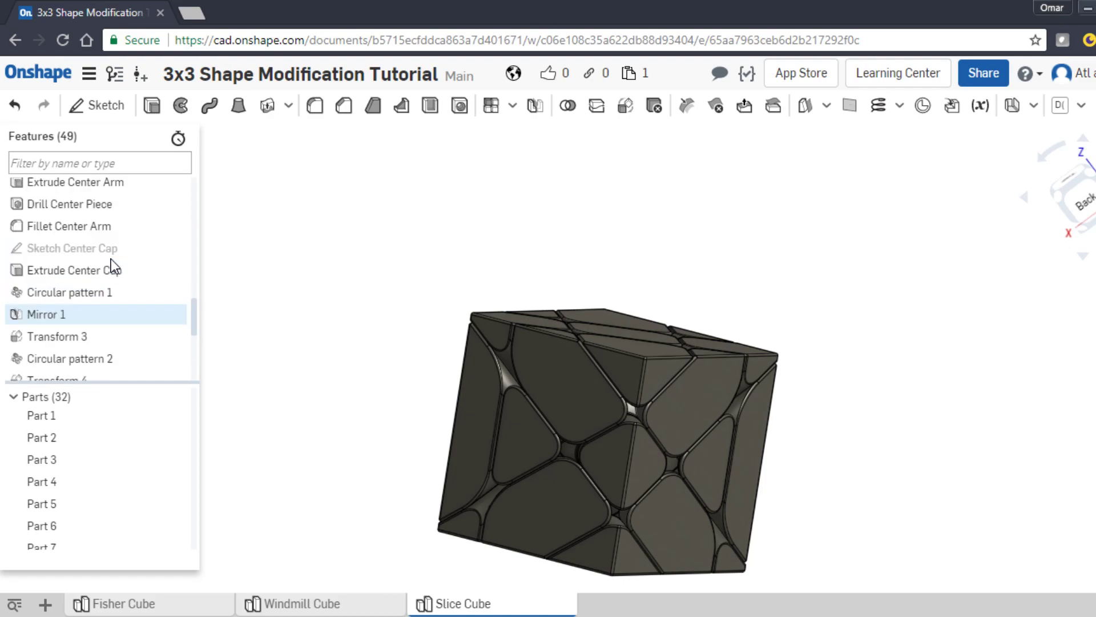
pyautogui.scroll(8, 93, 274)
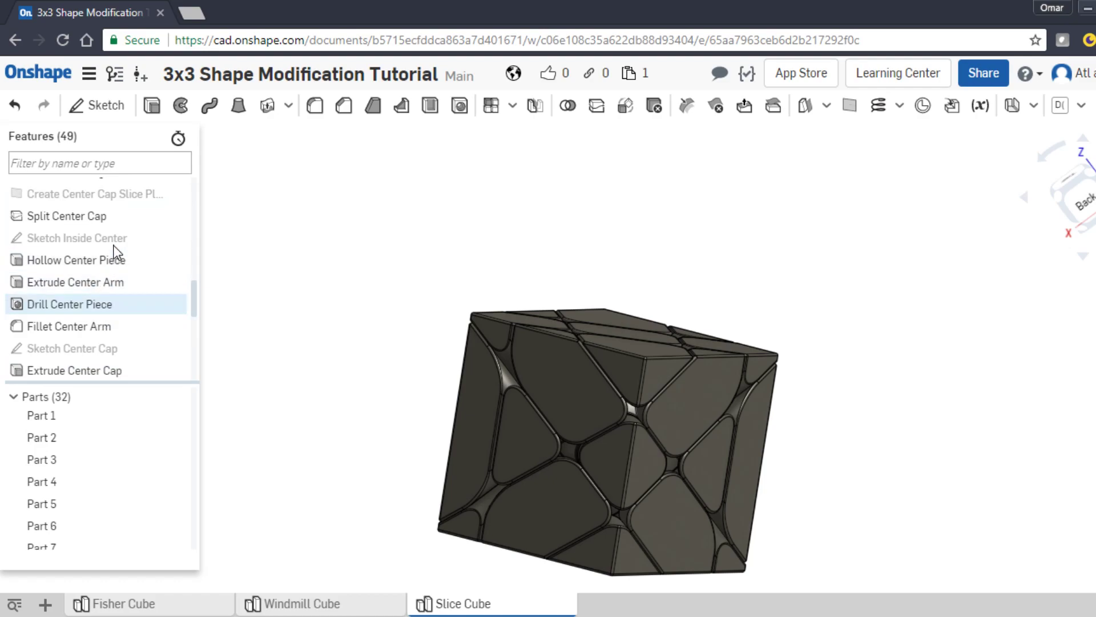
pyautogui.scroll(3, 113, 243)
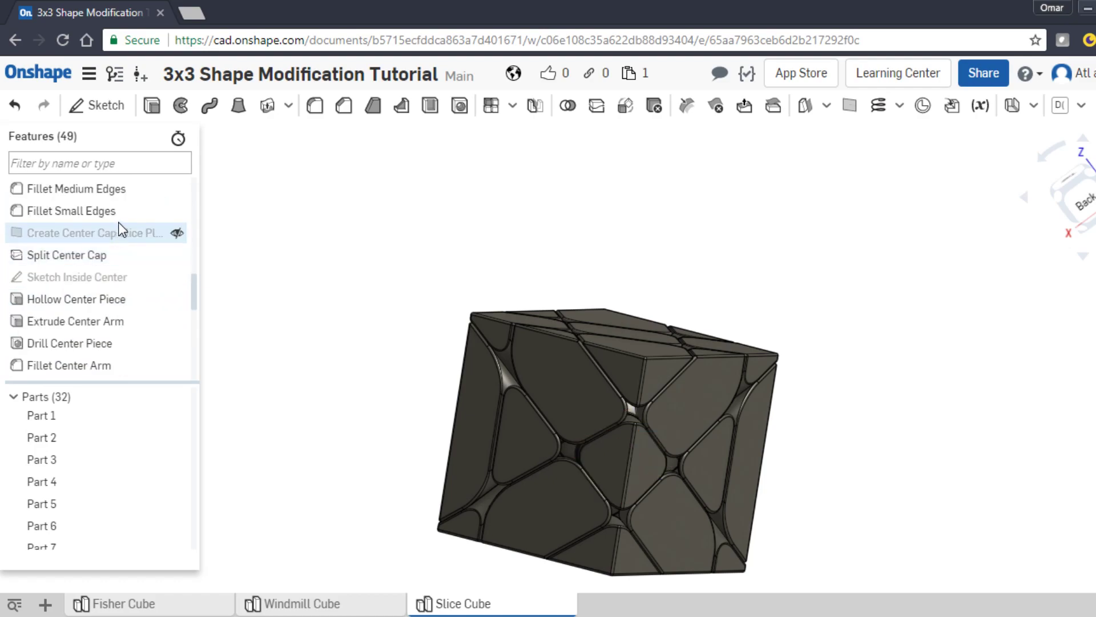
pyautogui.scroll(3, 123, 222)
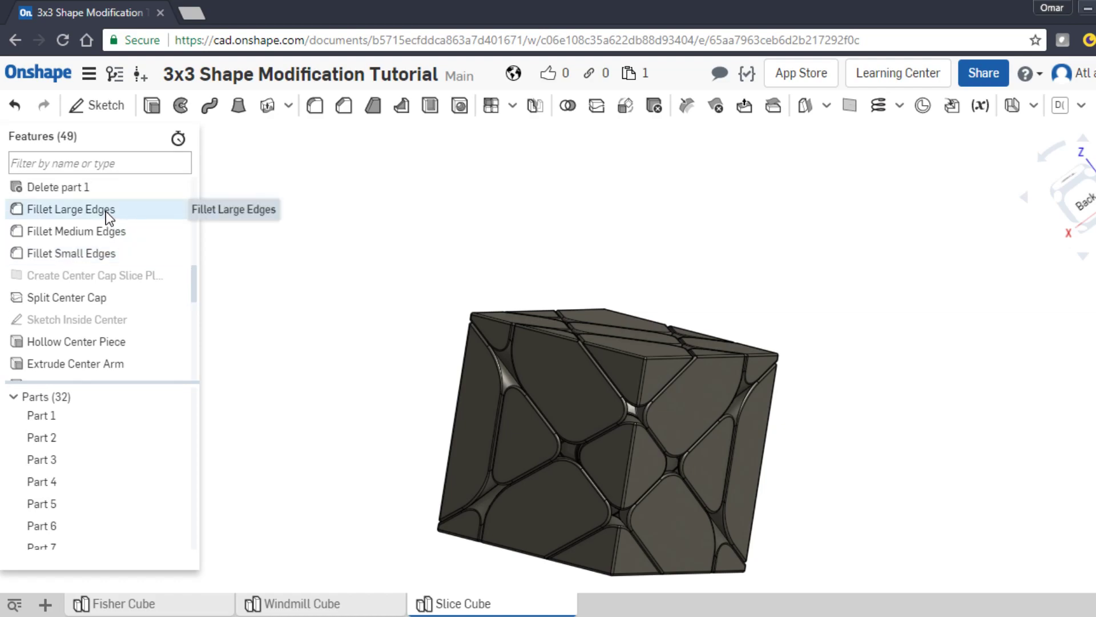
pyautogui.doubleClick(106, 210)
pyautogui.click(351, 300)
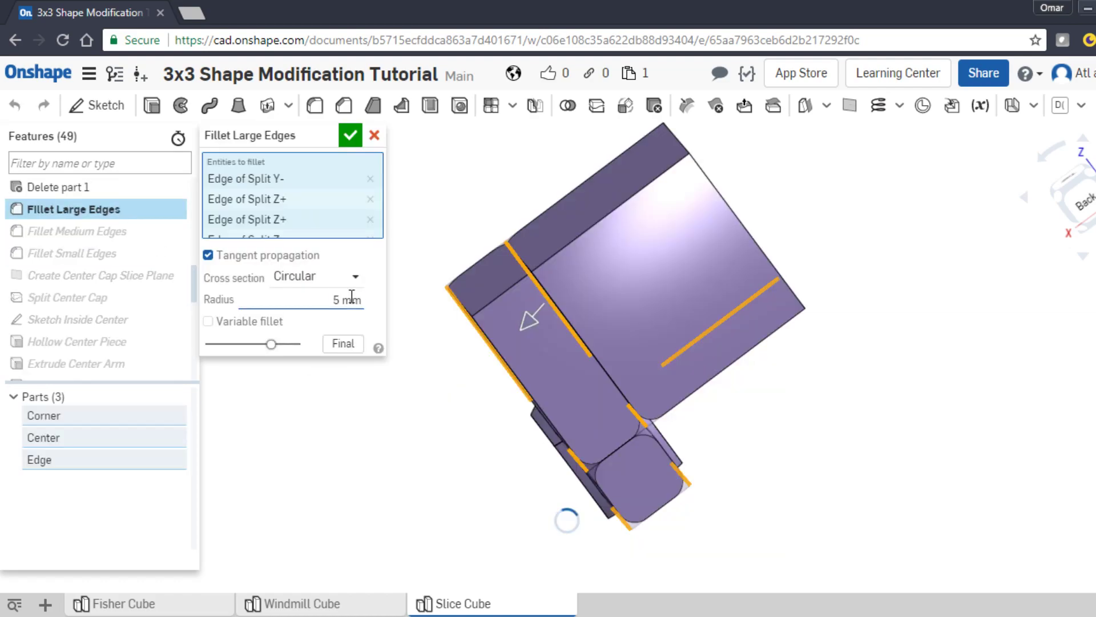
pyautogui.press('Home')
pyautogui.click(350, 135)
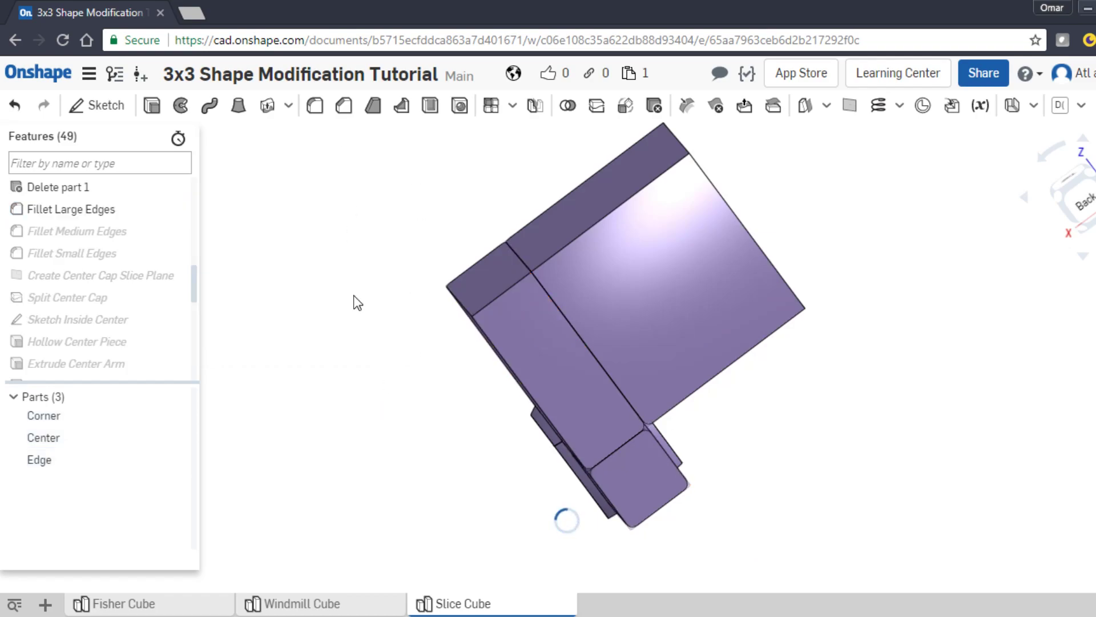
# Examine the Slice Cube's pieces and the gaps between them from several sides, close up and from further away.
pyautogui.moveTo(428, 403); pyautogui.dragTo(294, 313, button='right')
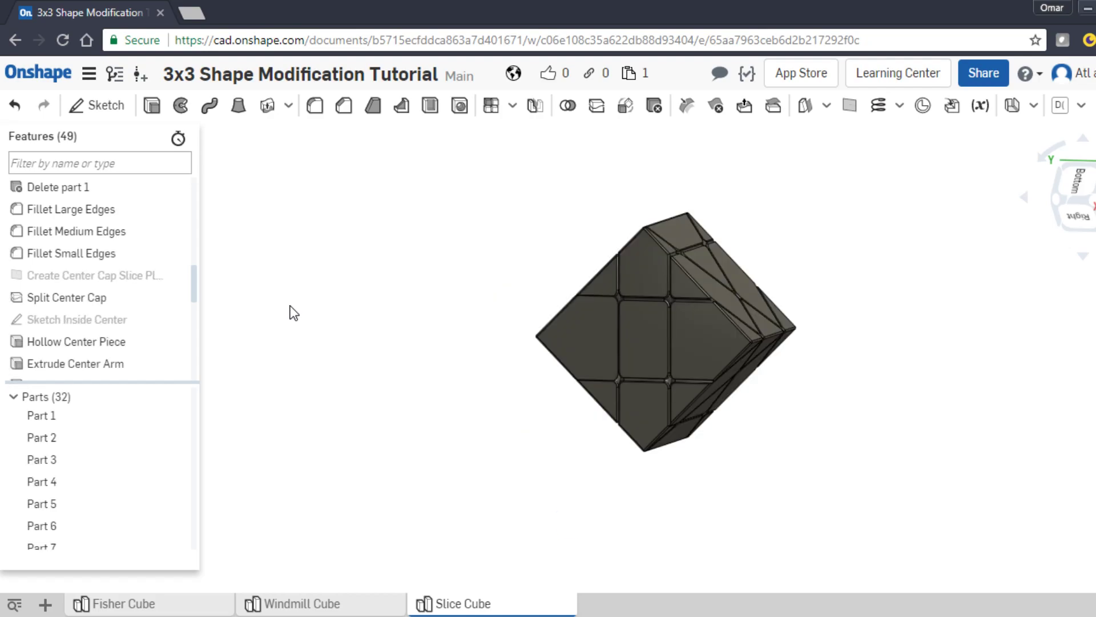
pyautogui.moveTo(573, 471); pyautogui.dragTo(529, 502, button='right')
pyautogui.scroll(3, 570, 347)
pyautogui.scroll(5, 656, 324)
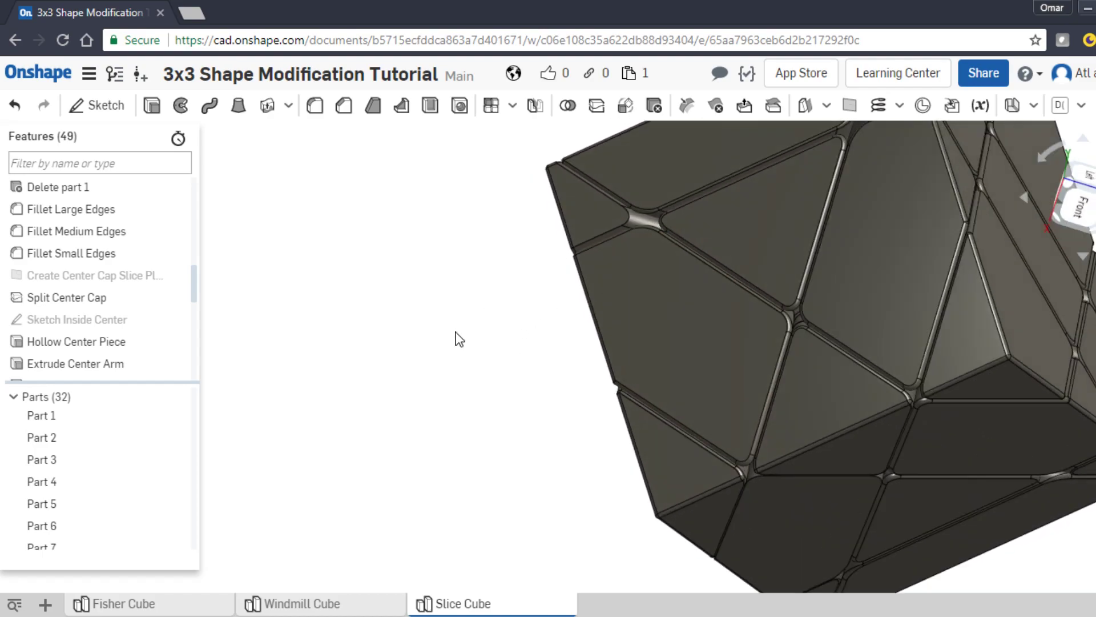
pyautogui.scroll(-3, 458, 338)
pyautogui.moveTo(323, 367); pyautogui.dragTo(249, 381, button='right')
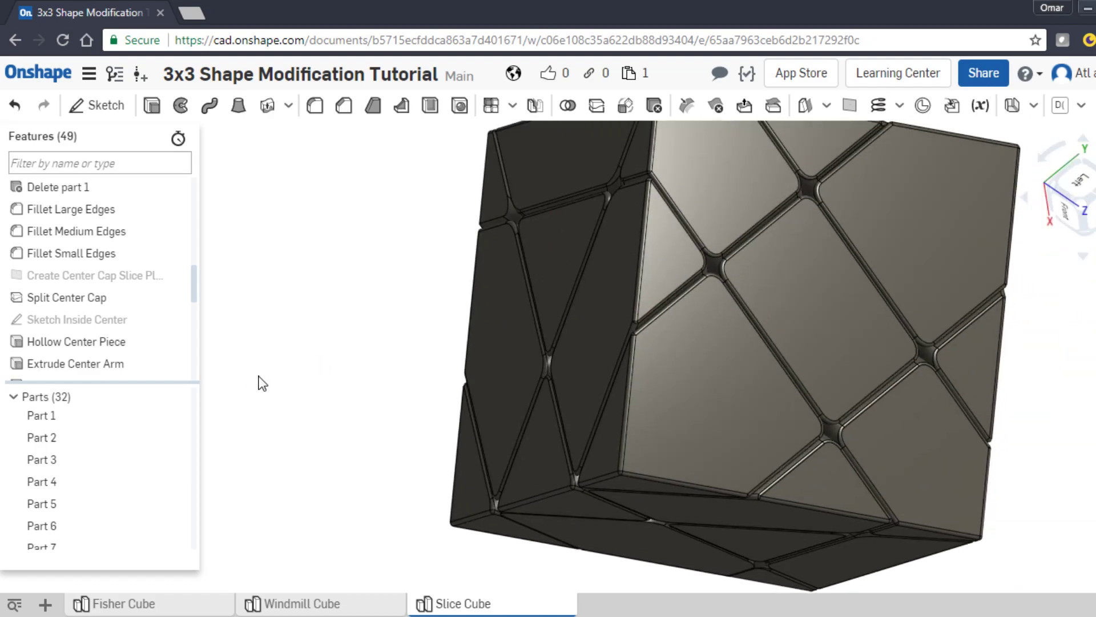
pyautogui.scroll(-3, 345, 393)
pyautogui.moveTo(338, 373); pyautogui.dragTo(289, 438, button='right')
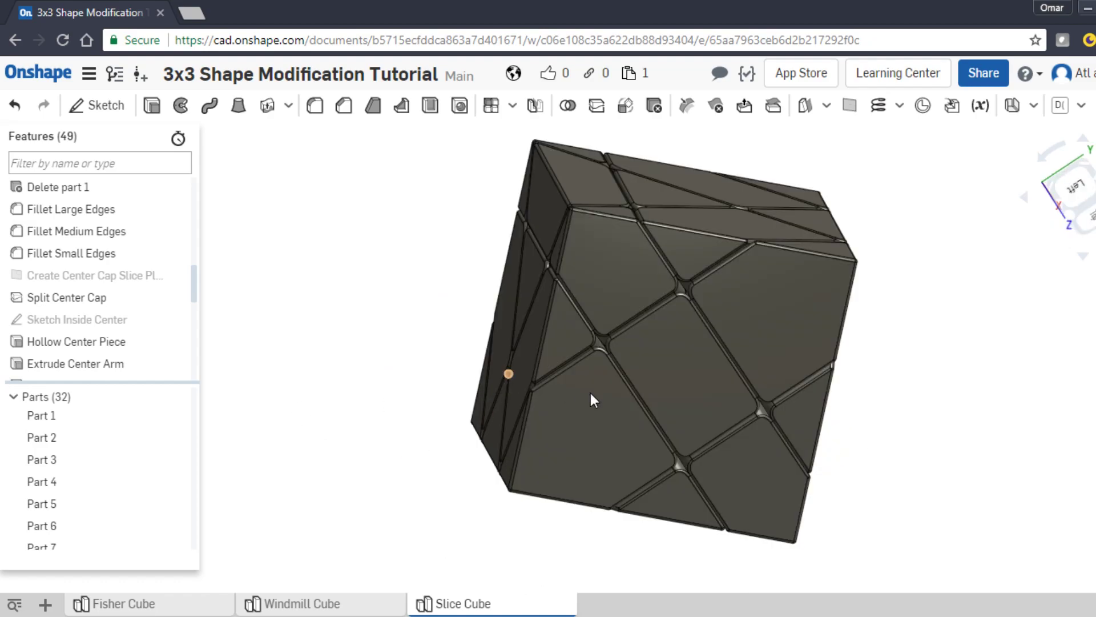
# Select nine differently shaped pieces, four on one cube face and five on another, and hide all other parts.
pyautogui.click(695, 368)
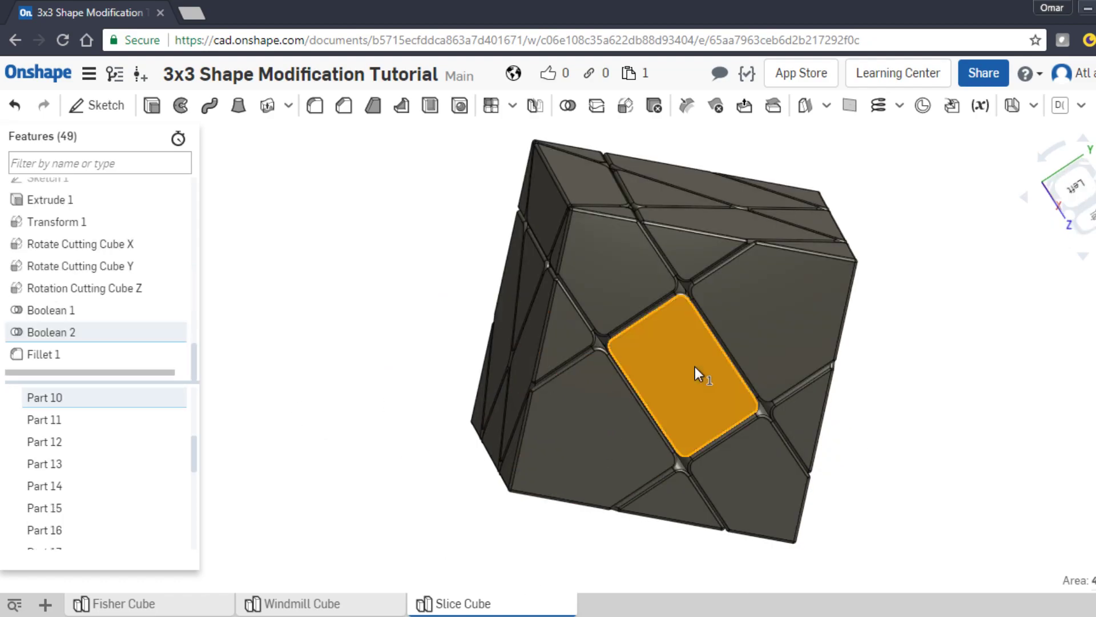
pyautogui.click(604, 243)
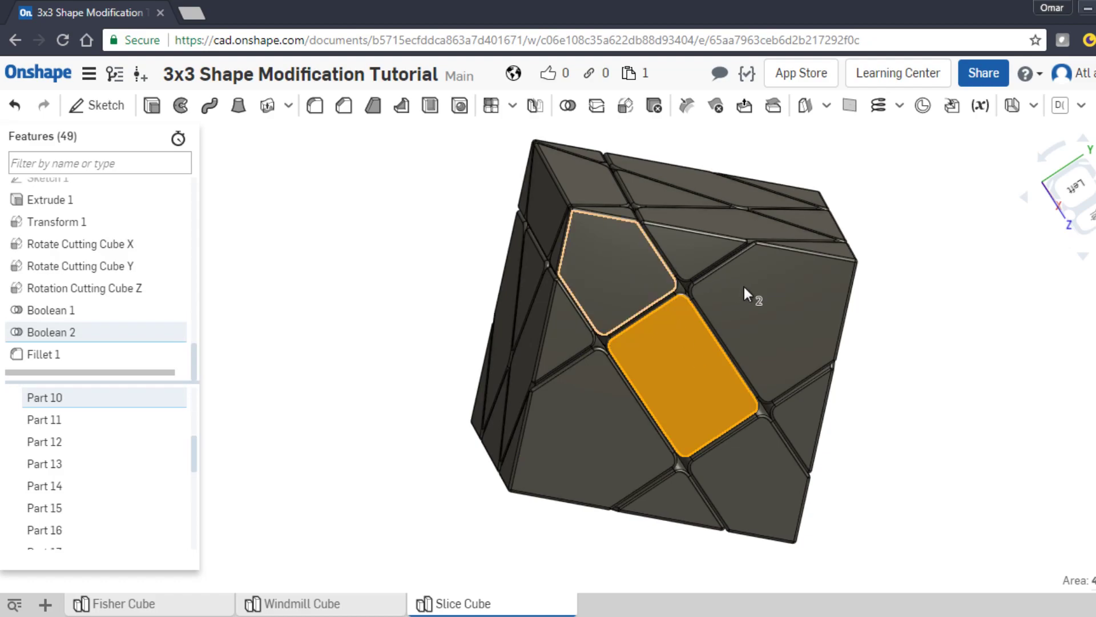
pyautogui.click(742, 291)
pyautogui.click(756, 471)
pyautogui.click(590, 430)
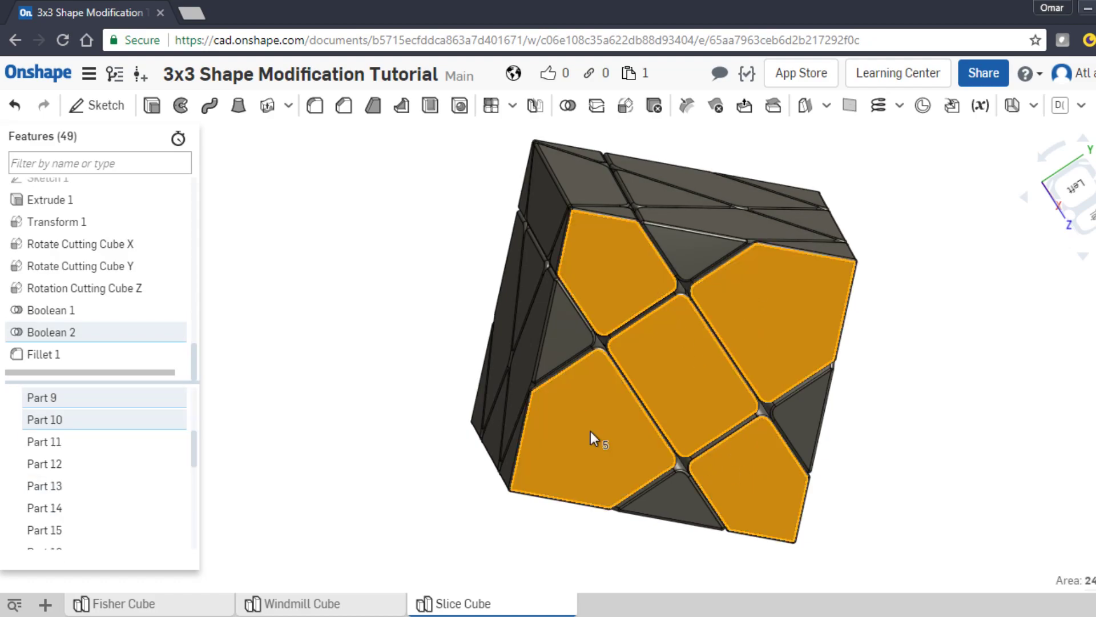
pyautogui.click(685, 256)
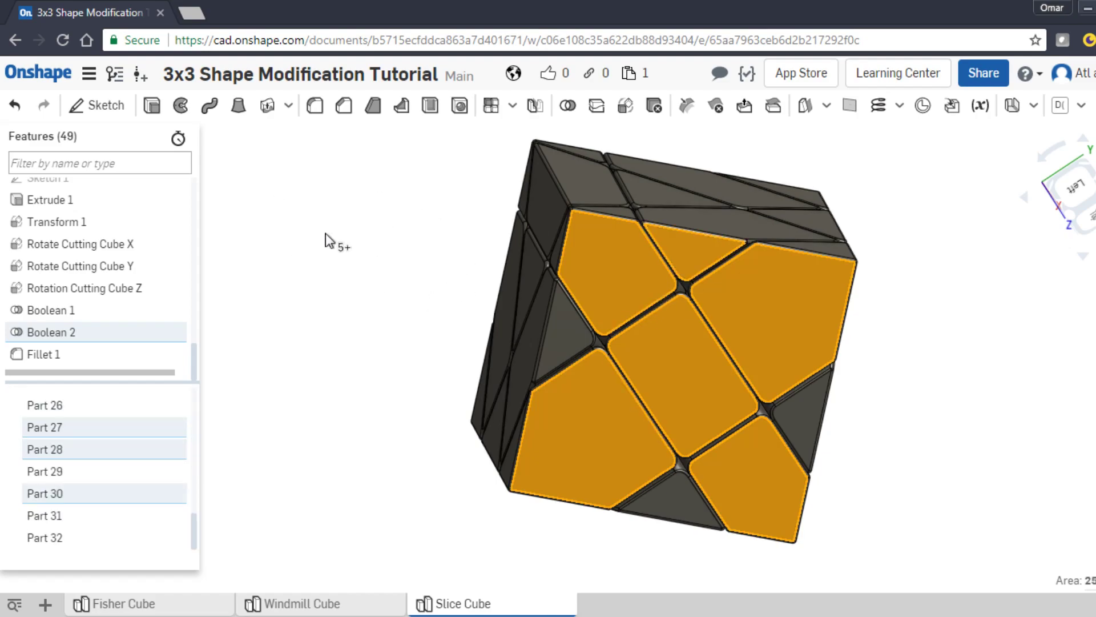
pyautogui.click(552, 434)
pyautogui.click(770, 493)
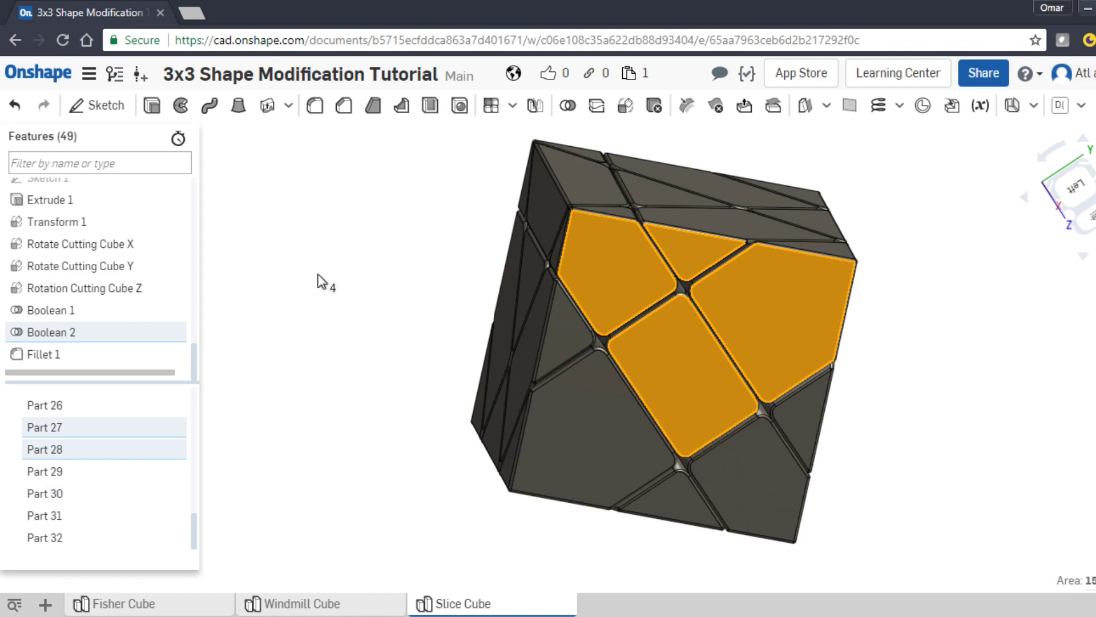
pyautogui.moveTo(318, 276); pyautogui.dragTo(301, 240, button='right')
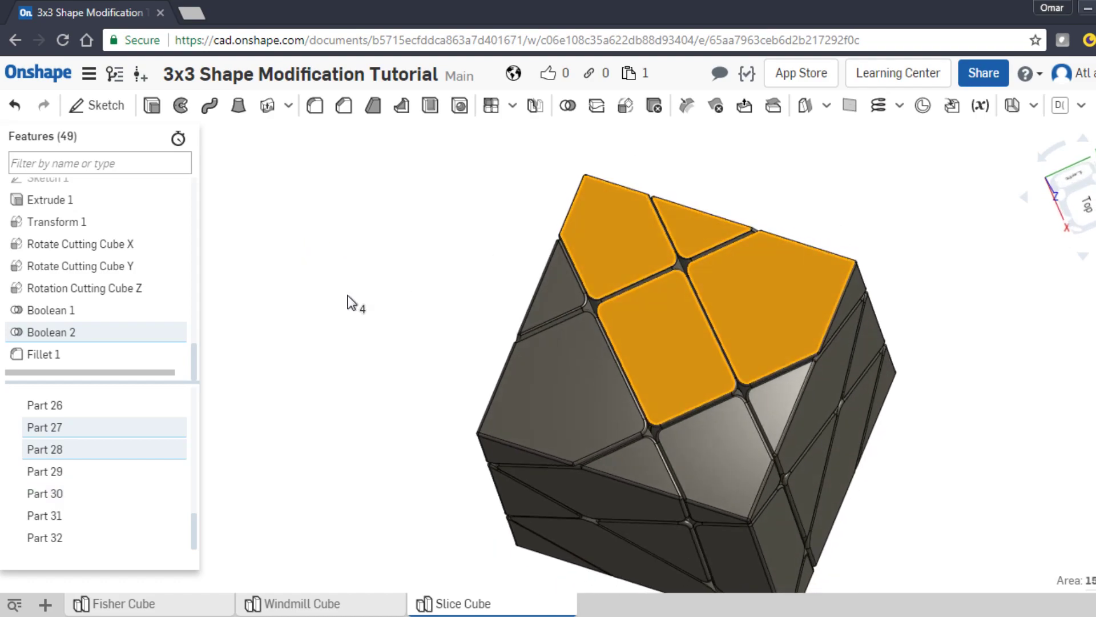
pyautogui.moveTo(382, 345); pyautogui.dragTo(363, 328, button='right')
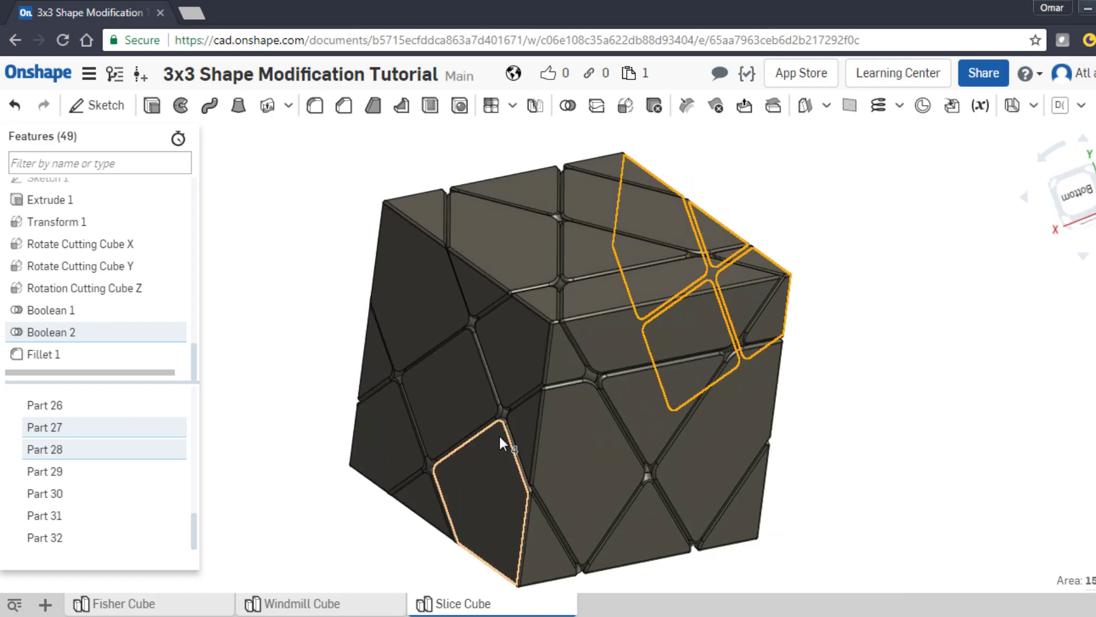
pyautogui.click(652, 405)
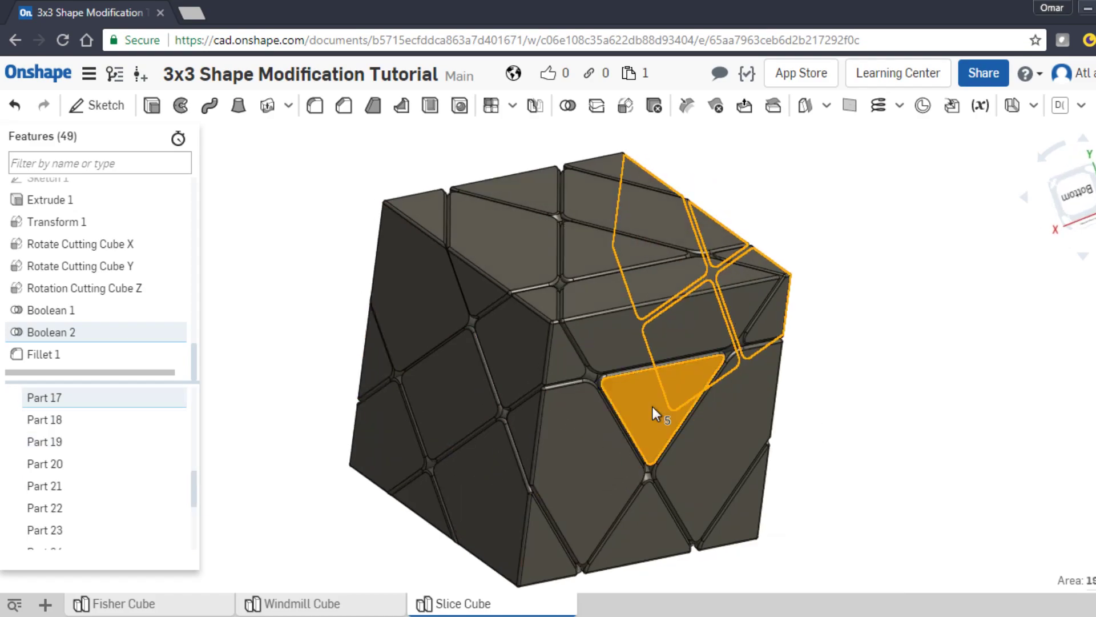
pyautogui.click(593, 475)
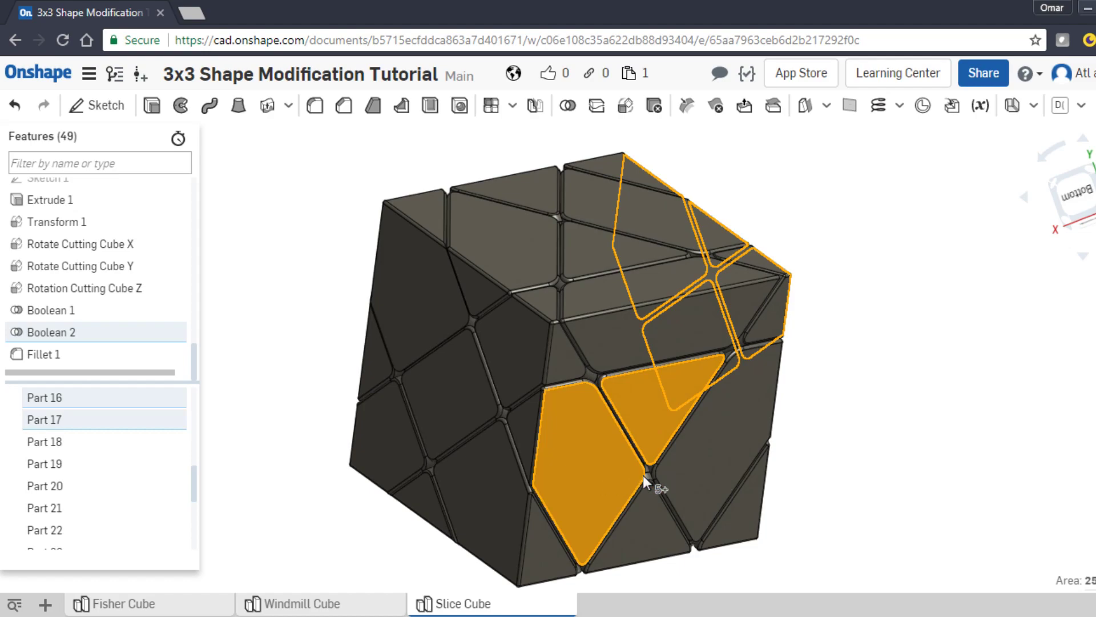
pyautogui.click(683, 479)
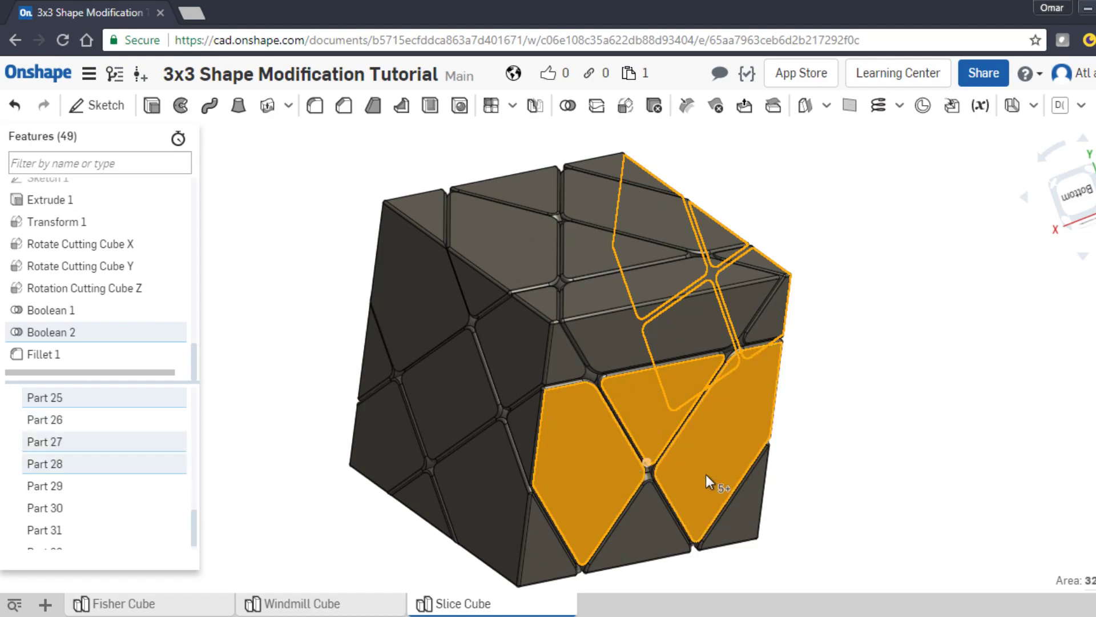
pyautogui.click(605, 335)
pyautogui.click(641, 541)
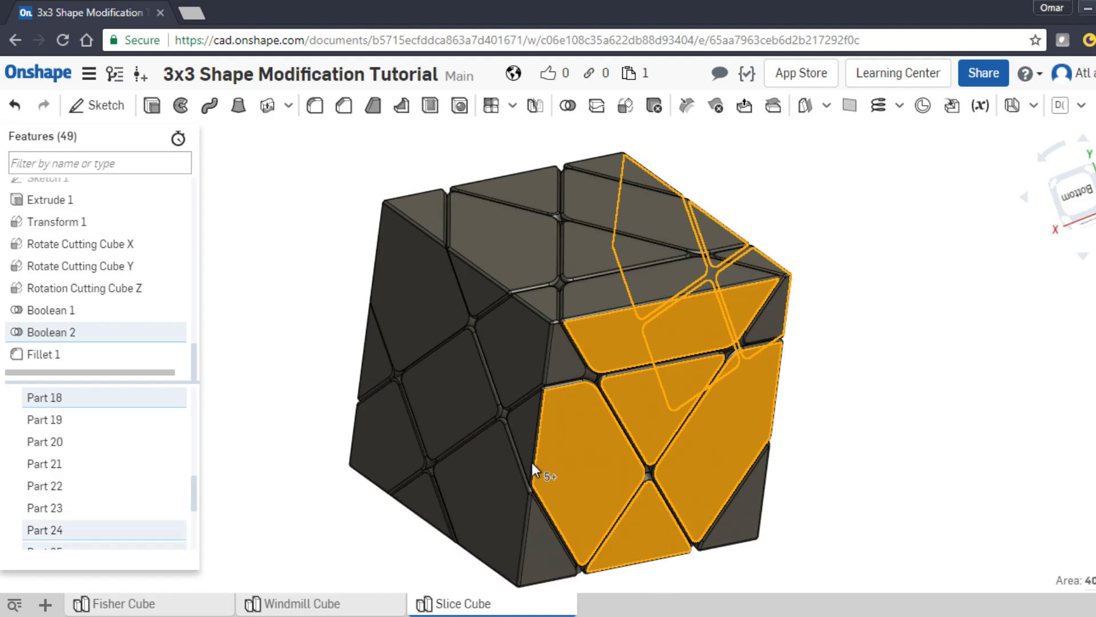
pyautogui.rightClick(577, 477)
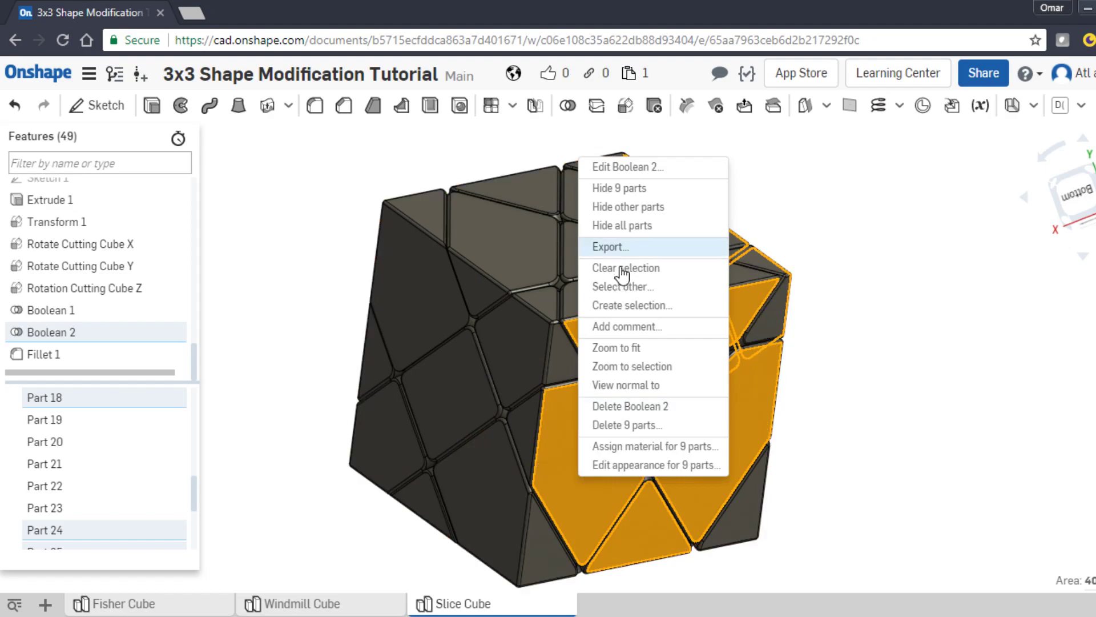
pyautogui.click(622, 207)
pyautogui.click(471, 288)
# Isolate Part 1 by hiding the other remaining pieces, and inspect its shape up close.
pyautogui.moveTo(471, 287); pyautogui.dragTo(656, 222, button='right')
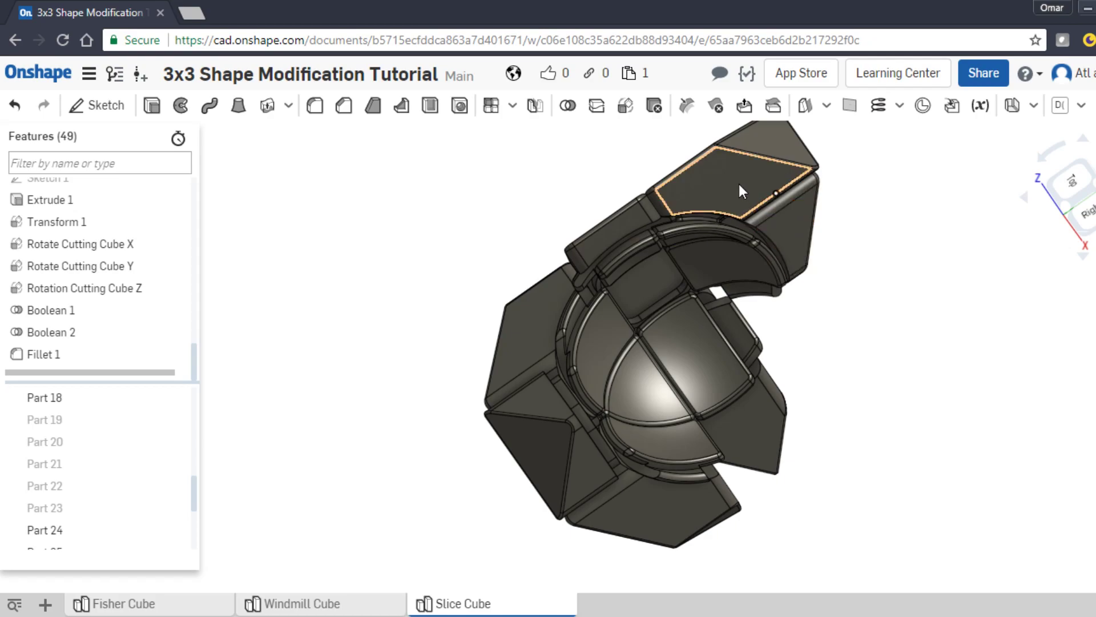
pyautogui.moveTo(885, 286); pyautogui.dragTo(815, 443, button='middle')
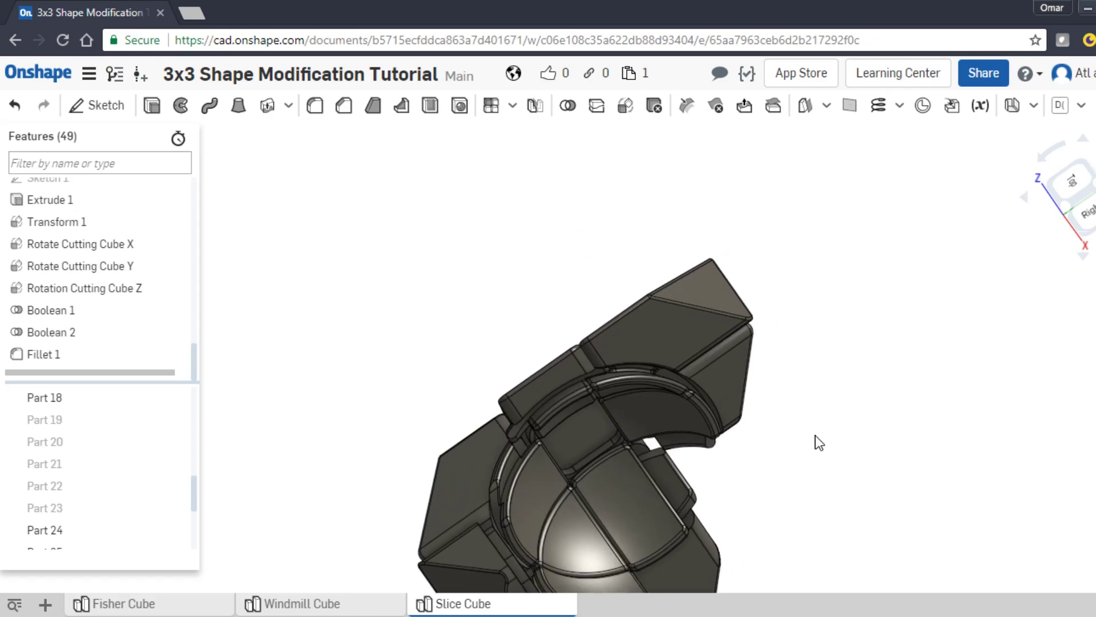
pyautogui.rightClick(686, 331)
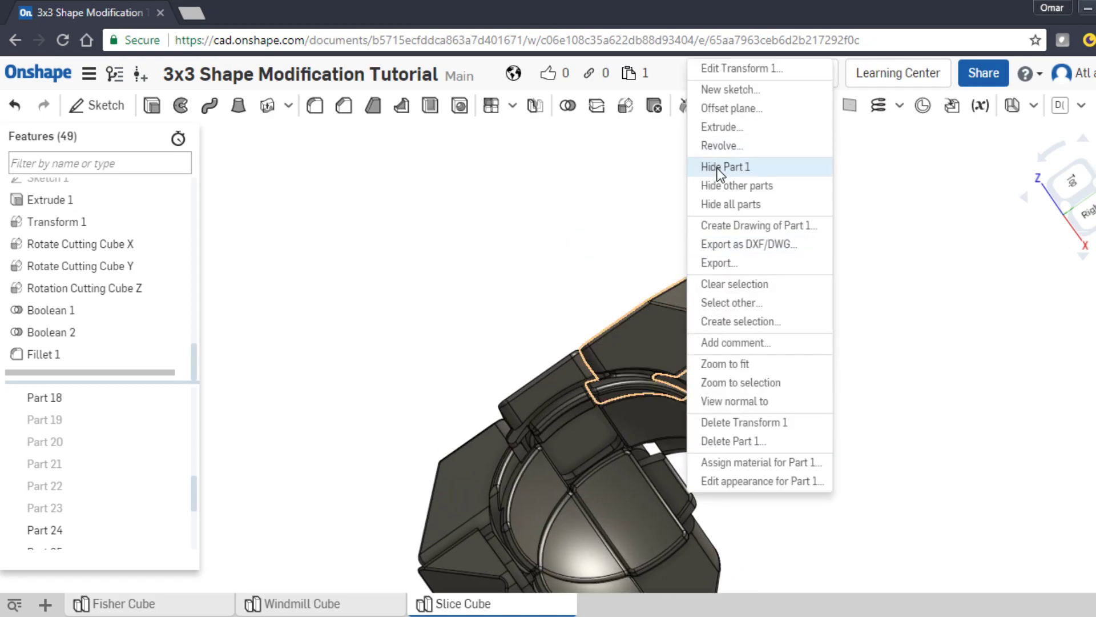
pyautogui.click(721, 186)
pyautogui.moveTo(502, 337); pyautogui.dragTo(437, 347, button='right')
pyautogui.scroll(3, 694, 381)
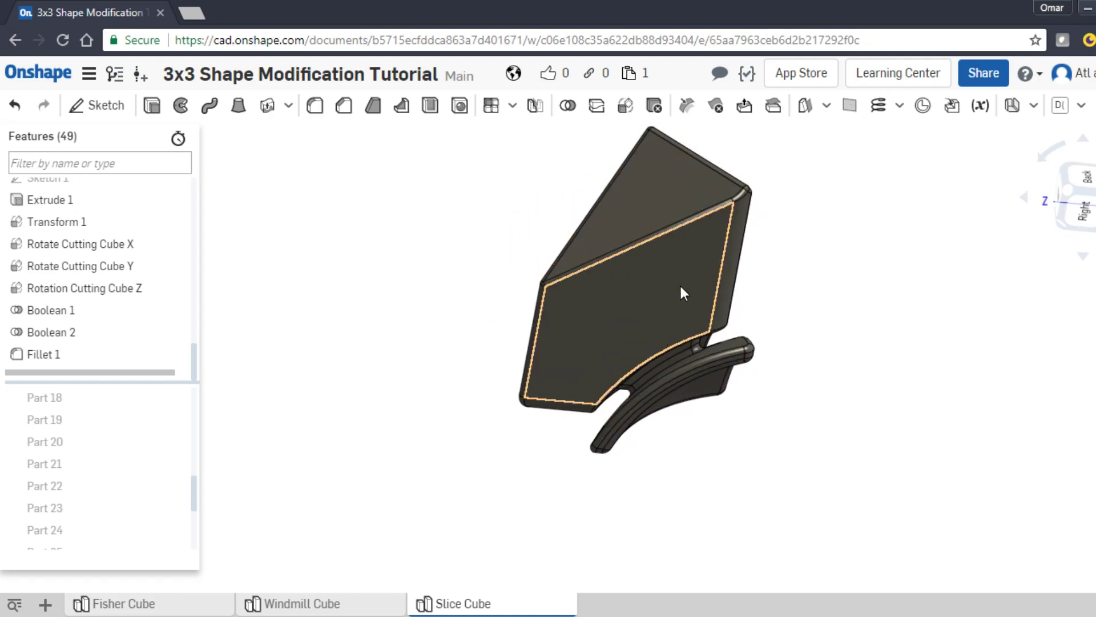
# Undo the last hide operation and view the restored group of selected Slice Cube pieces from several sides.
pyautogui.hotkey('ctrl', 'z')
pyautogui.moveTo(326, 270); pyautogui.dragTo(470, 325, button='right')
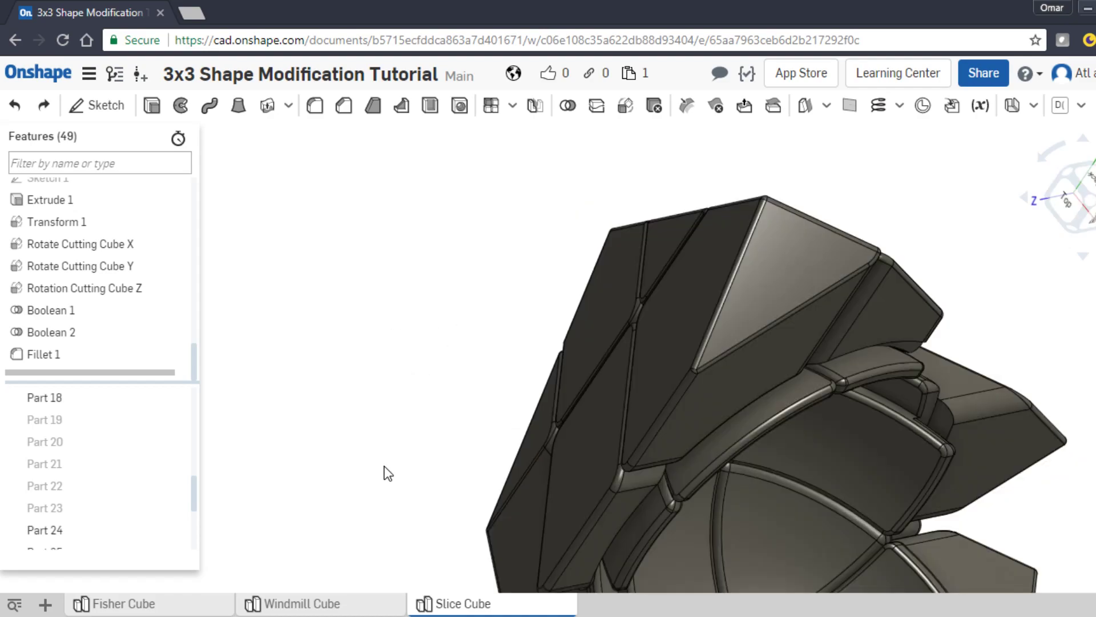
pyautogui.hotkey('shift', '5')
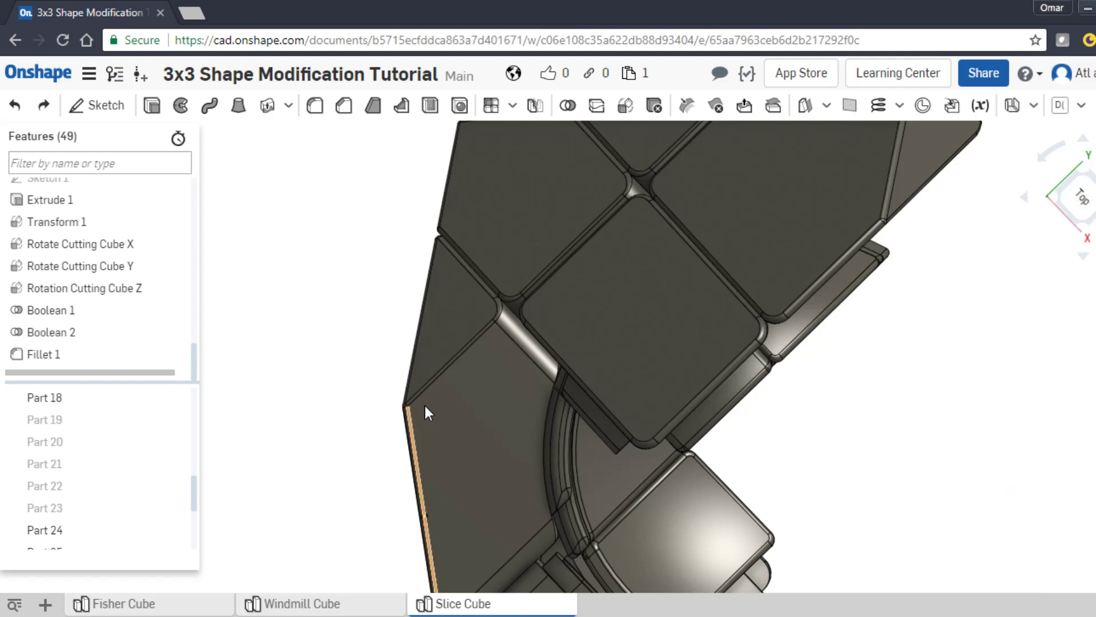
pyautogui.scroll(-2, 424, 405)
pyautogui.moveTo(425, 406); pyautogui.dragTo(817, 331, button='right')
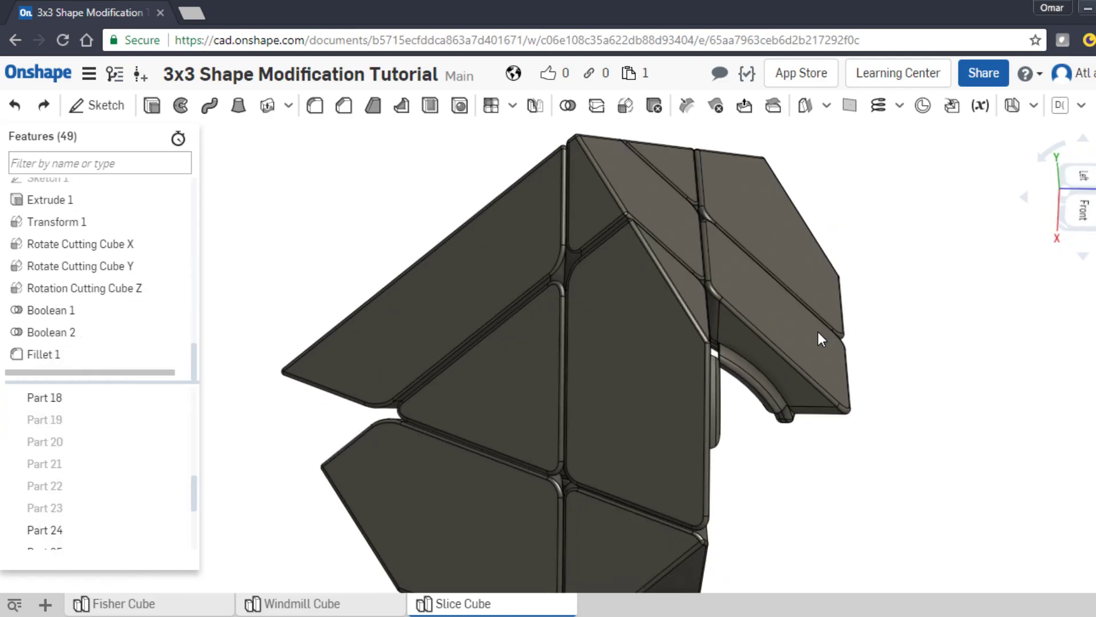
# Isolate the triangular Part 17 by hiding the other parts, and inspect its shape from another side.
pyautogui.click(507, 381)
pyautogui.rightClick(507, 382)
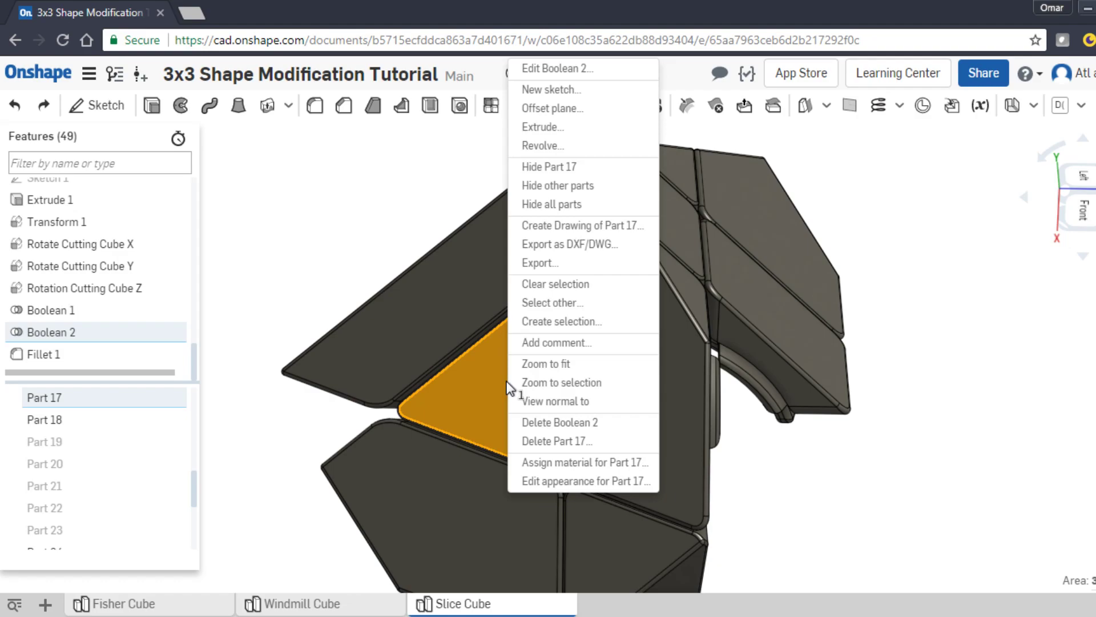
pyautogui.click(535, 186)
pyautogui.click(641, 396)
pyautogui.moveTo(641, 396); pyautogui.dragTo(444, 410, button='right')
# Undo the last two hide operations to restore the complete Slice Cube.
pyautogui.hotkey('ctrl', 'z')
pyautogui.hotkey('ctrl', 'z')
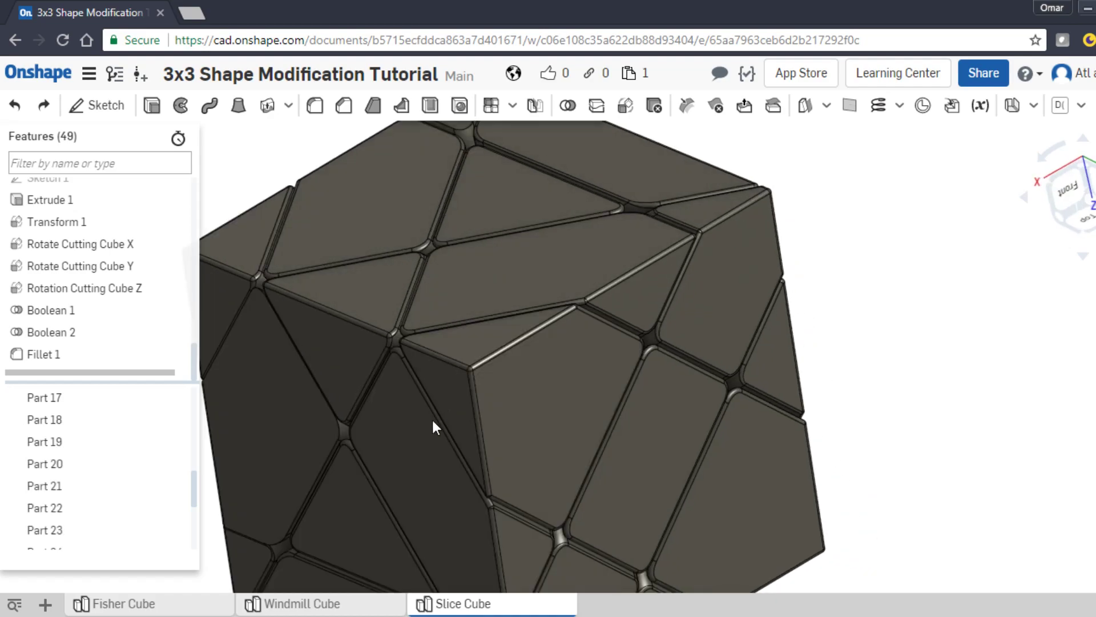
pyautogui.moveTo(430, 456); pyautogui.dragTo(548, 362, button='middle')
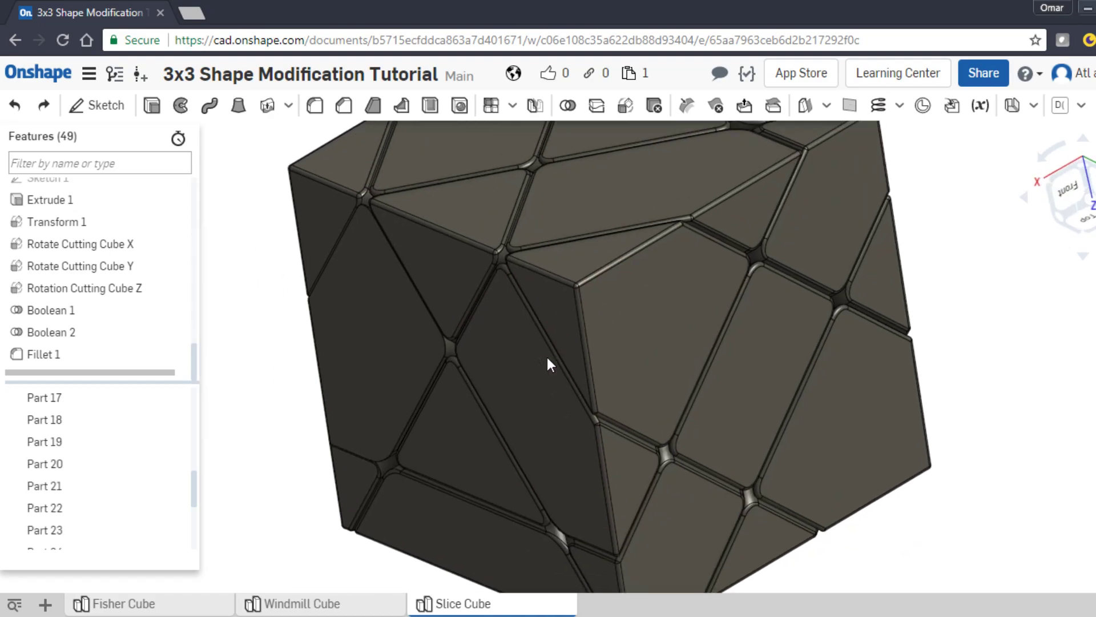
pyautogui.moveTo(509, 402); pyautogui.dragTo(482, 233, button='right')
# Inspect Part 24 in isolation from several sides, including its inner face, and bring all other parts back into view.
pyautogui.click(459, 238)
pyautogui.rightClick(458, 237)
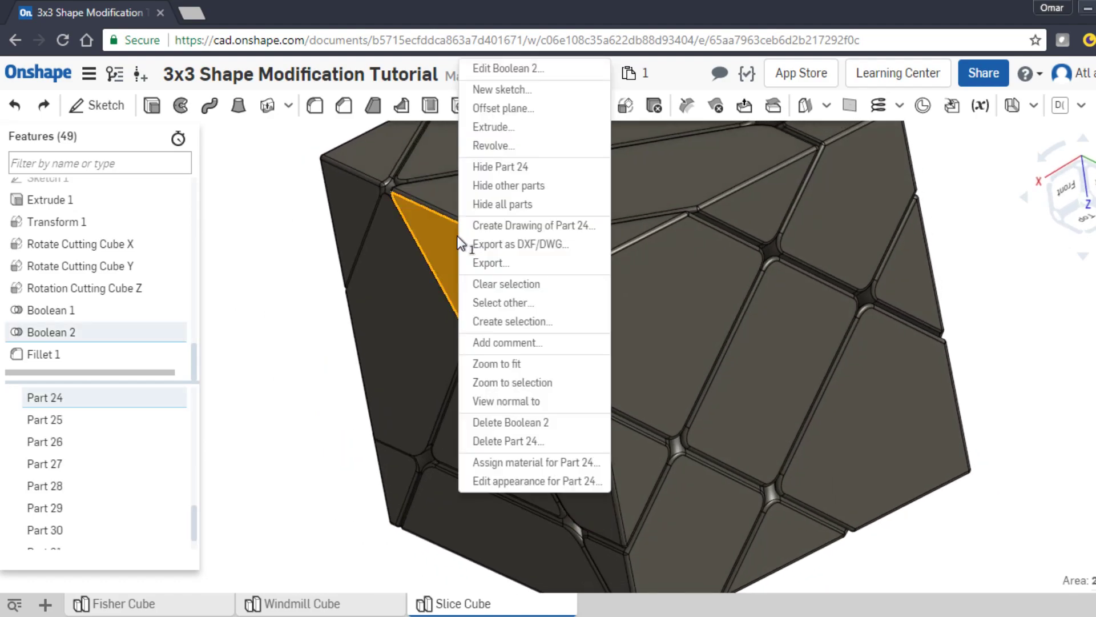
pyautogui.click(502, 186)
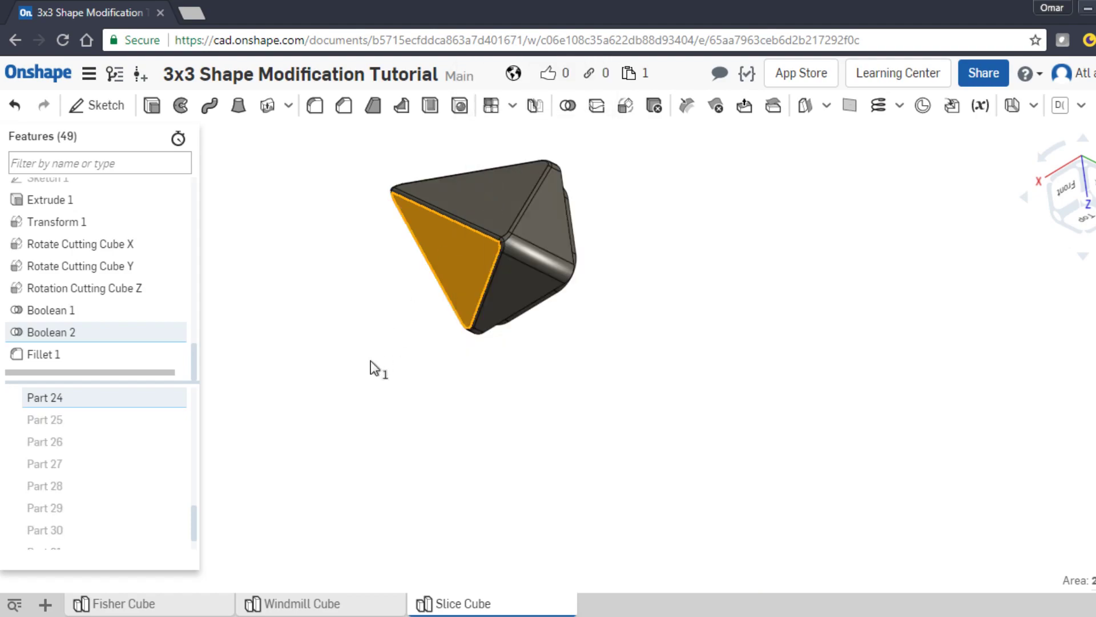
pyautogui.click(374, 368)
pyautogui.moveTo(374, 369); pyautogui.dragTo(429, 467, button='right')
pyautogui.moveTo(517, 204); pyautogui.dragTo(500, 412, button='right')
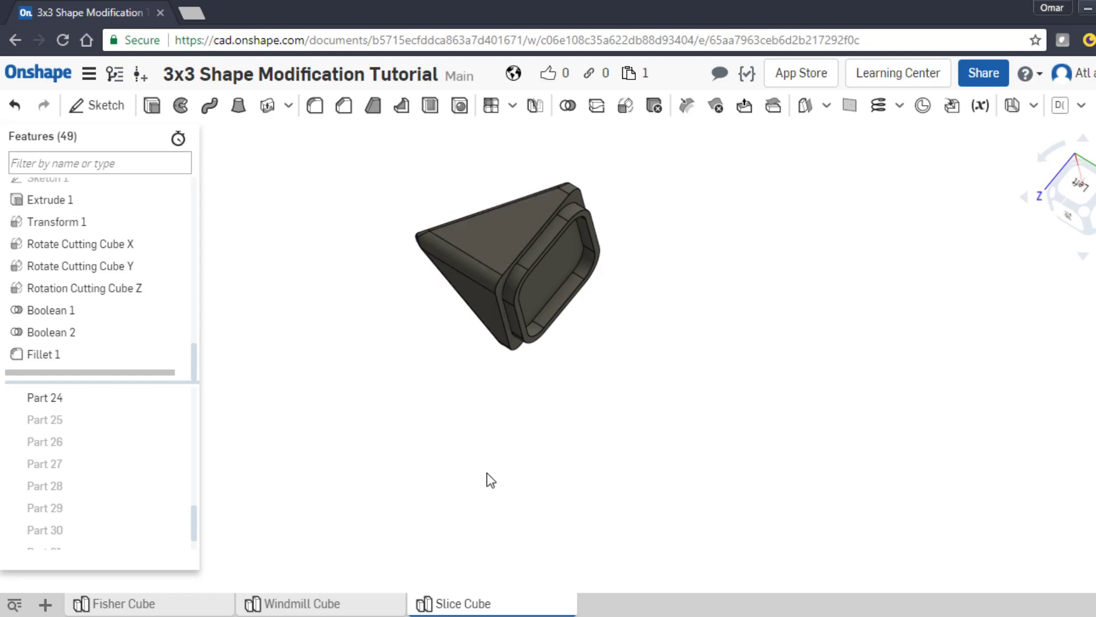
pyautogui.hotkey('shift', 'h')
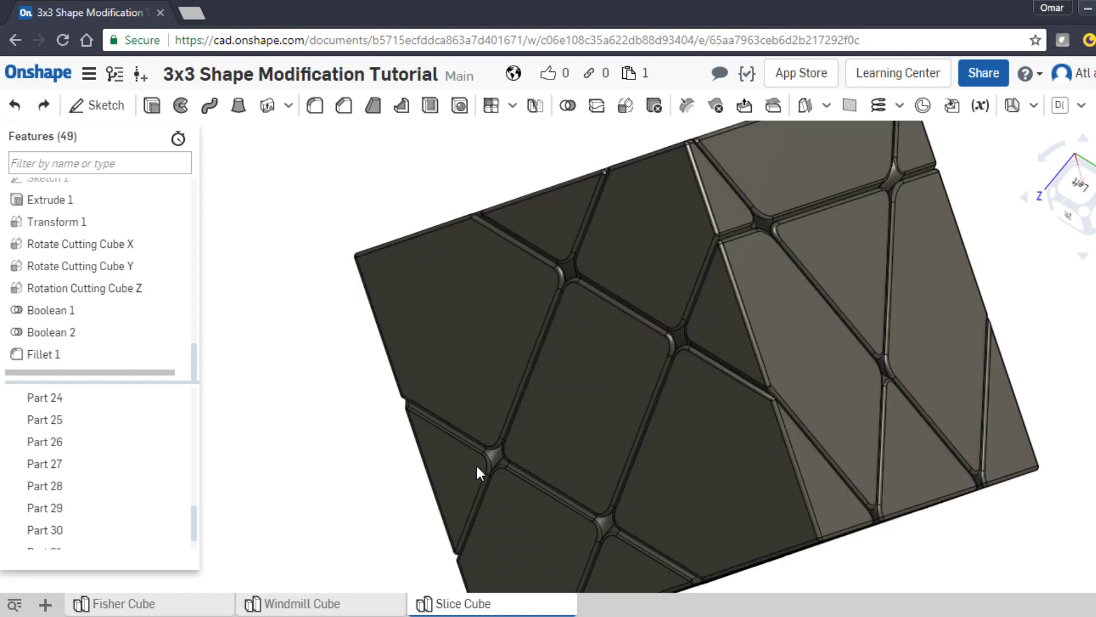
pyautogui.moveTo(340, 430); pyautogui.dragTo(234, 608, button='right')
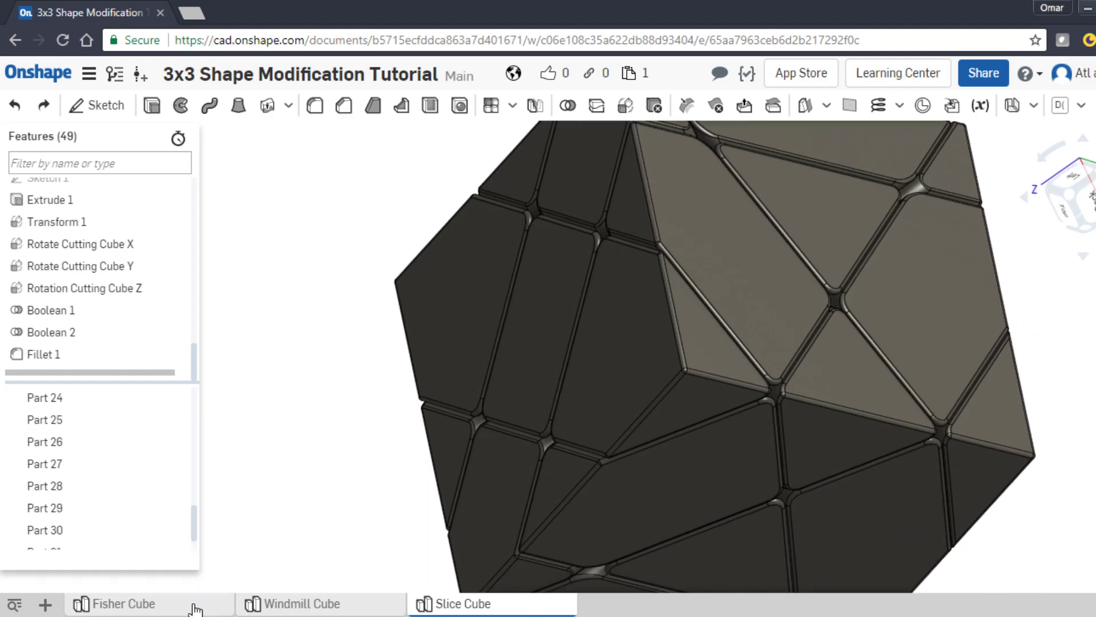
# Duplicate the Fisher Cube part studio as a new one named Axis Cube and open it.
pyautogui.rightClick(196, 610)
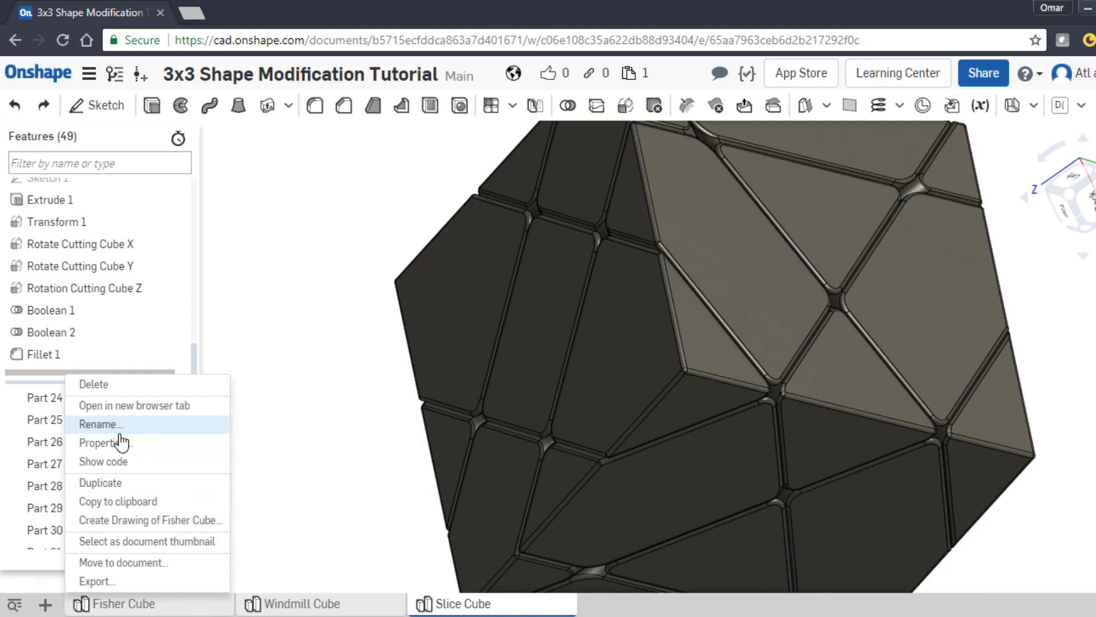
pyautogui.click(100, 482)
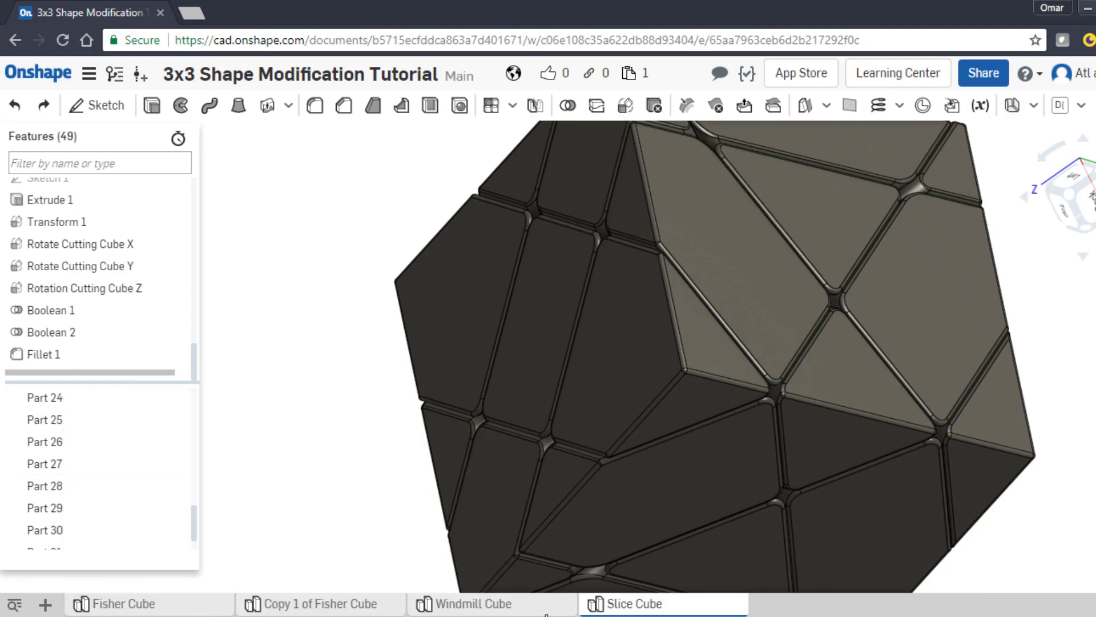
pyautogui.rightClick(313, 610)
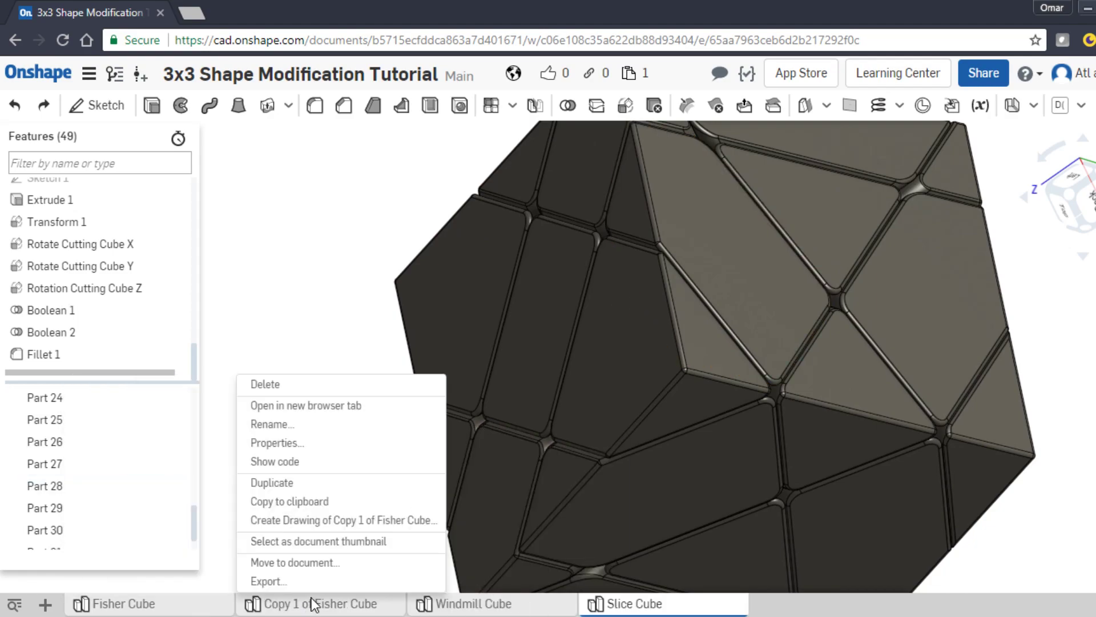
pyautogui.click(287, 437)
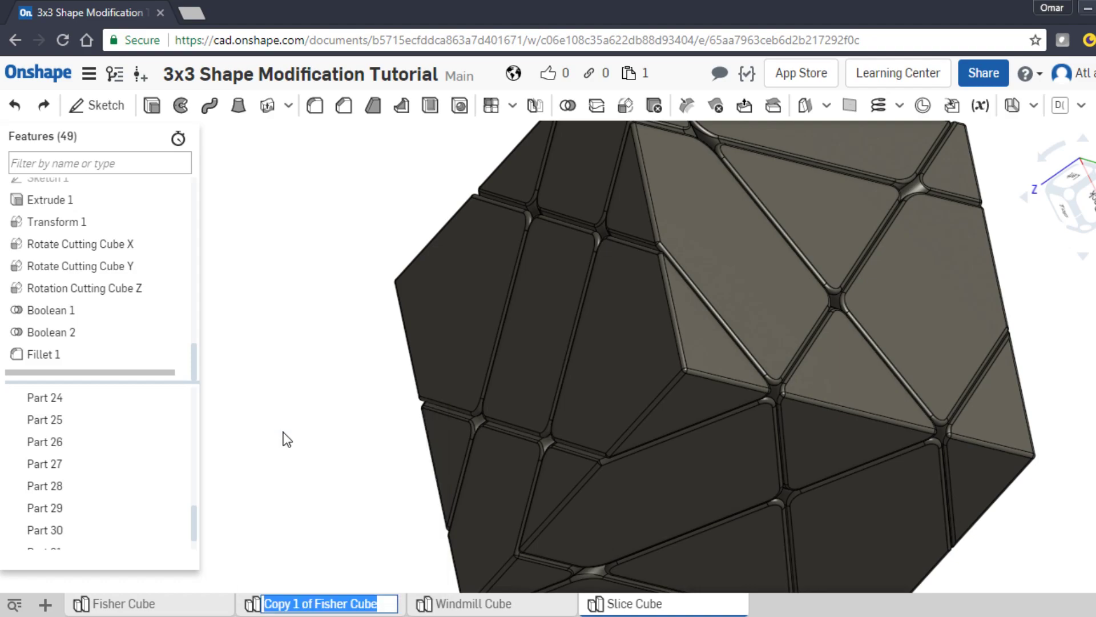
pyautogui.write('Axis Cube')
pyautogui.press('Return')
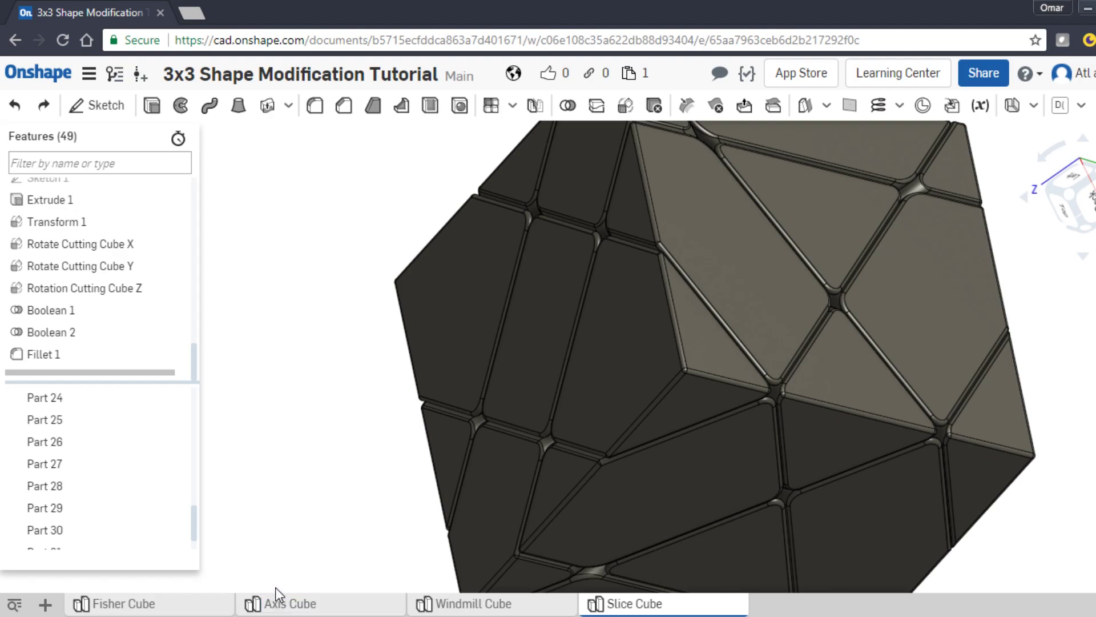
pyautogui.click(282, 610)
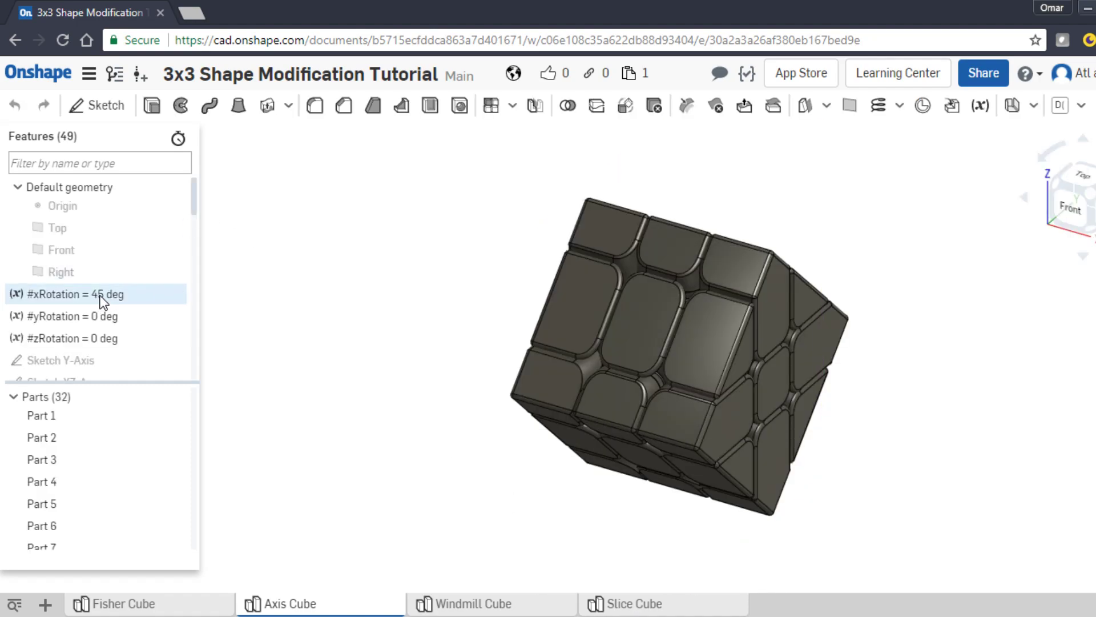
# In the Axis Cube, set the yRotation variable to 45 deg and the zRotation variable to 19.5 deg.
pyautogui.doubleClick(103, 316)
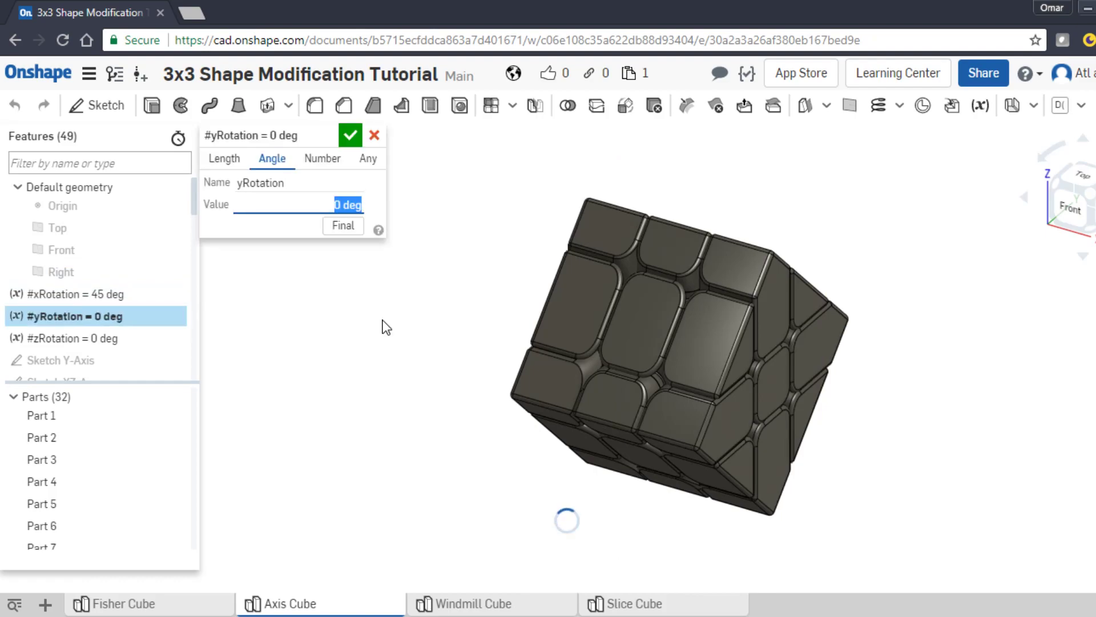
pyautogui.write('45')
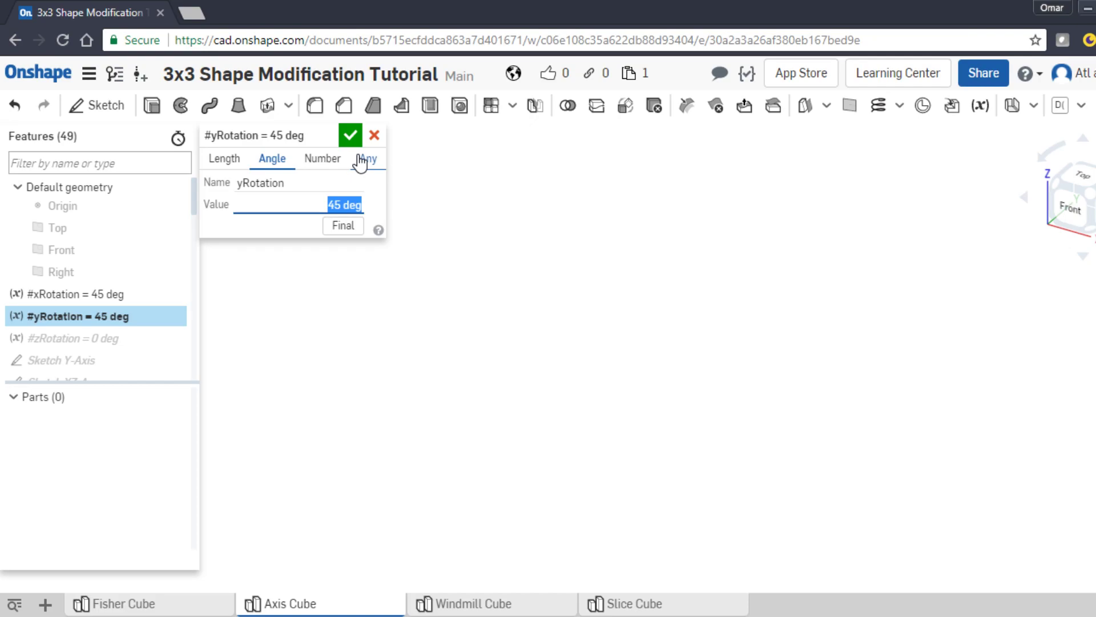
pyautogui.click(350, 137)
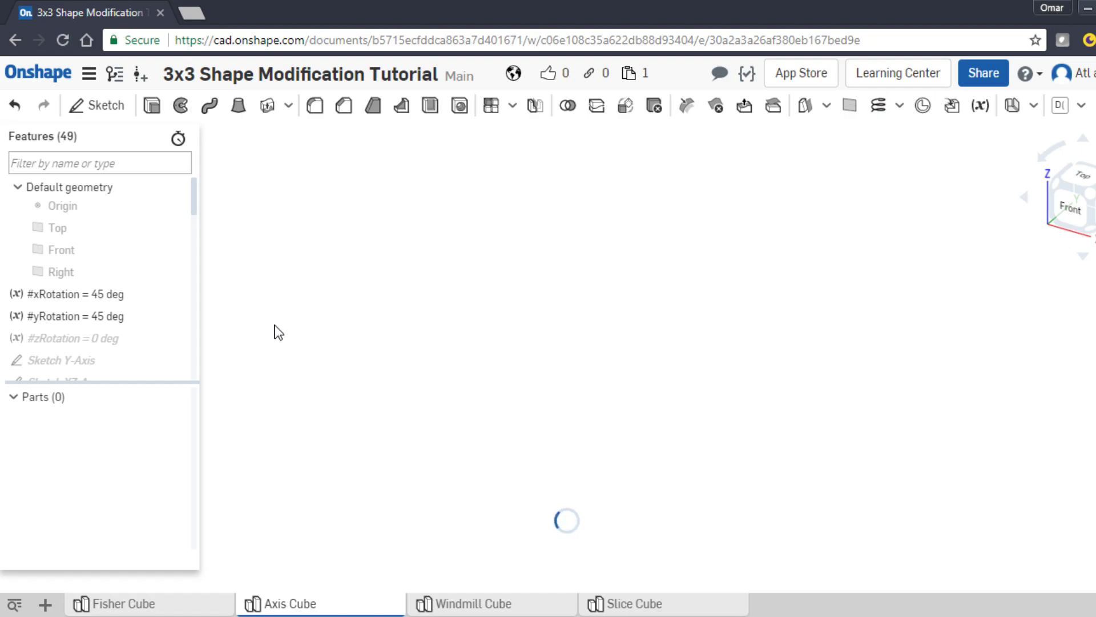
pyautogui.click(93, 337)
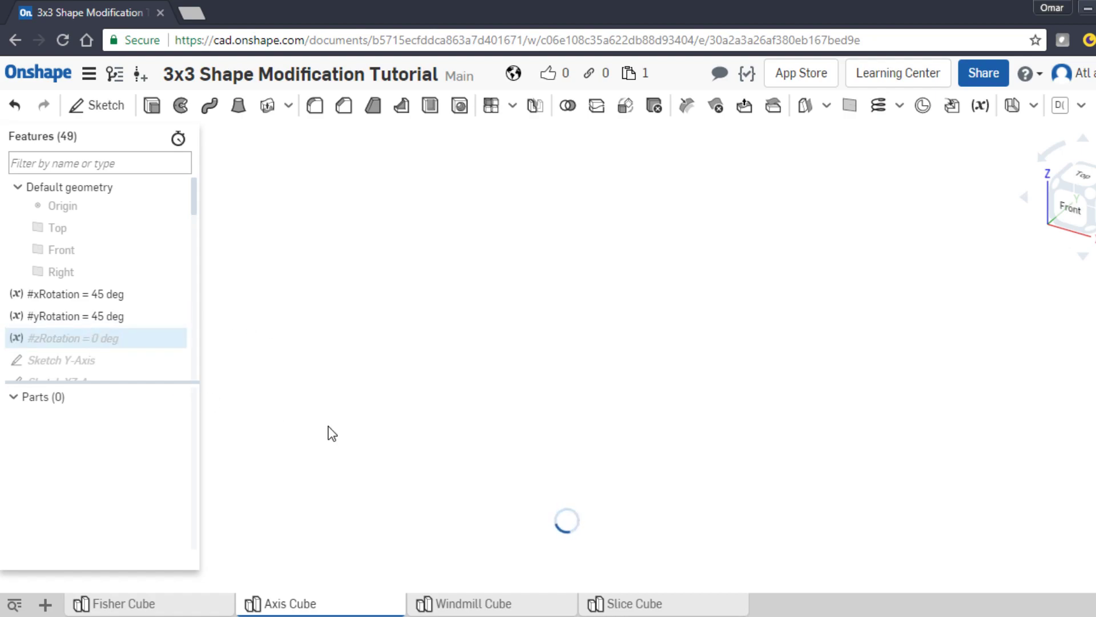
pyautogui.doubleClick(97, 344)
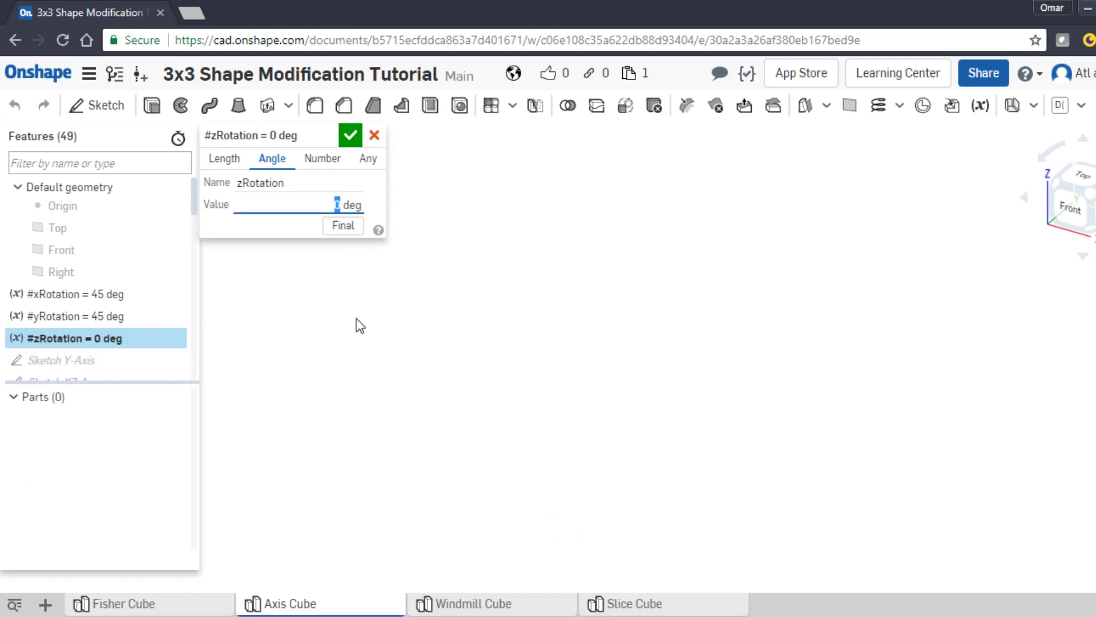
pyautogui.write('19.5')
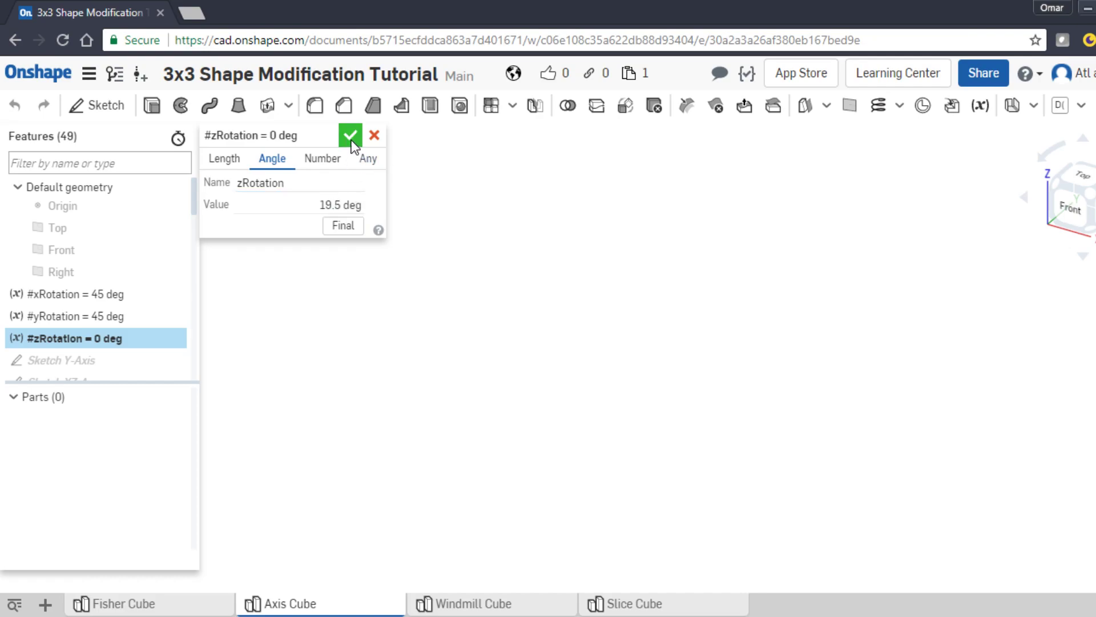
pyautogui.click(350, 137)
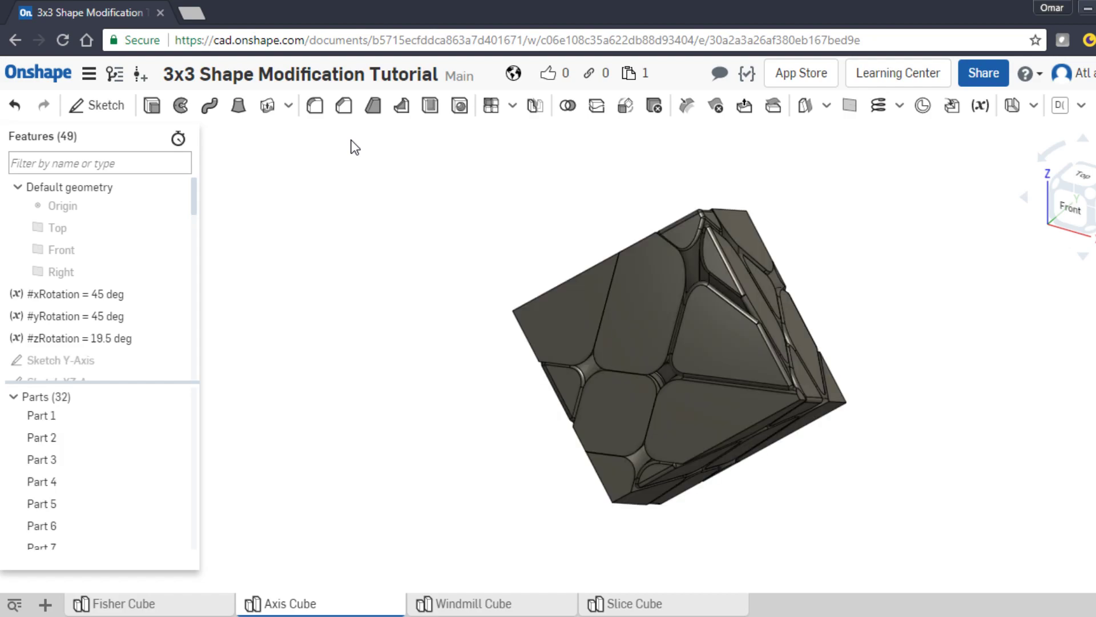
pyautogui.moveTo(444, 389); pyautogui.dragTo(555, 542, button='right')
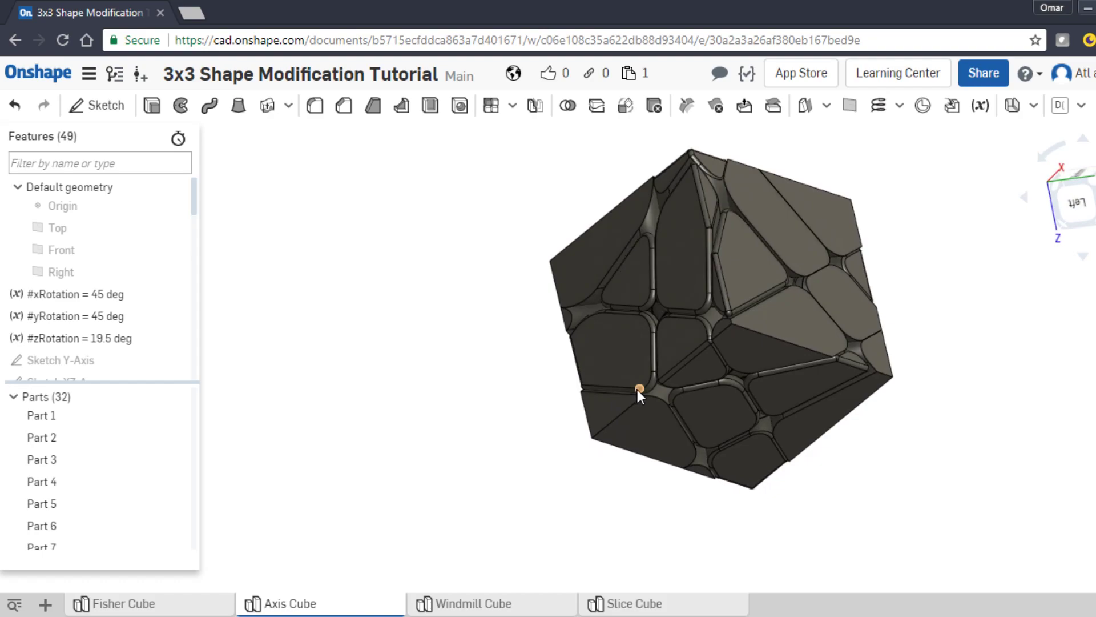
pyautogui.moveTo(666, 384)
pyautogui.mouseDown(button='right')
pyautogui.moveTo(703, 388)
pyautogui.moveTo(696, 372)
pyautogui.moveTo(673, 381)
pyautogui.mouseUp(button='right')
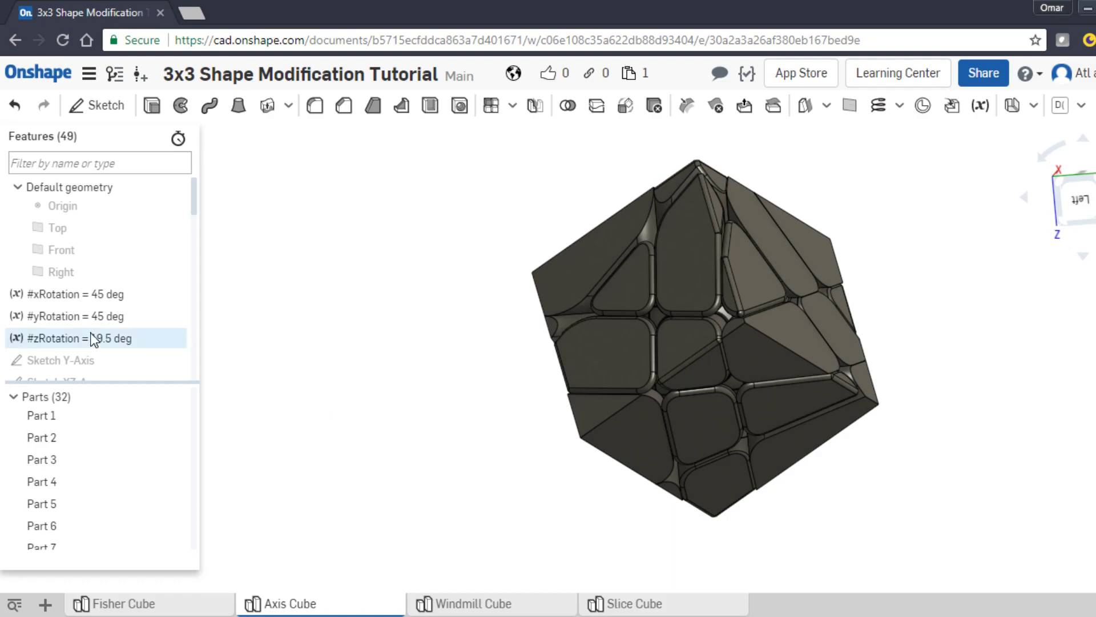
# Reduce the radius of the Axis Cube's failing Fillet 1 to 0.5 mm.
pyautogui.scroll(-5, 91, 335)
pyautogui.doubleClick(51, 356)
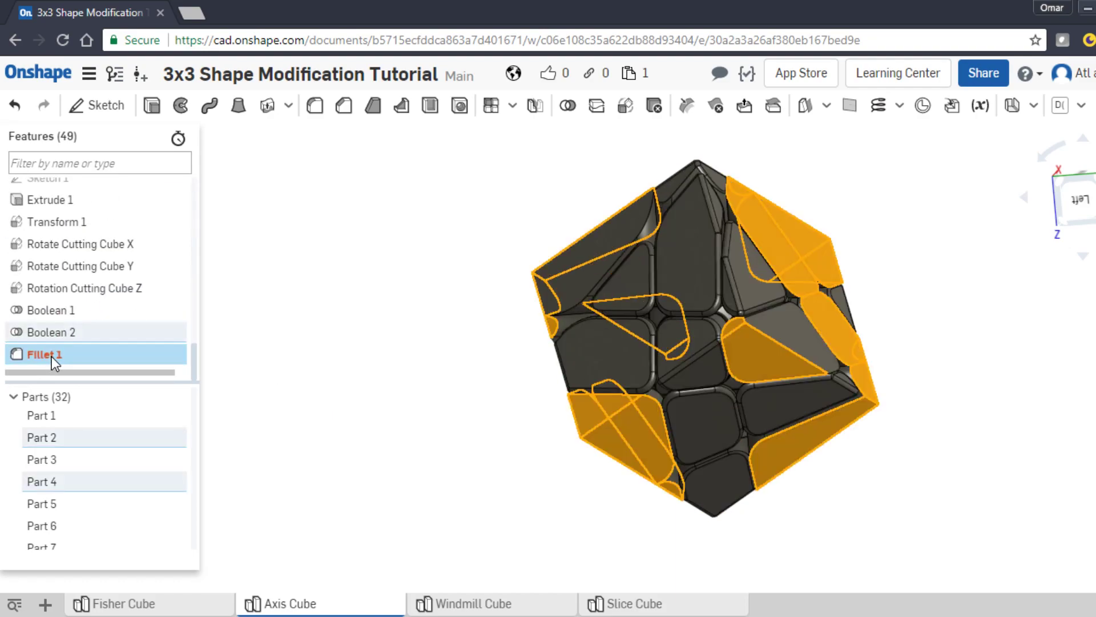
pyautogui.click(344, 304)
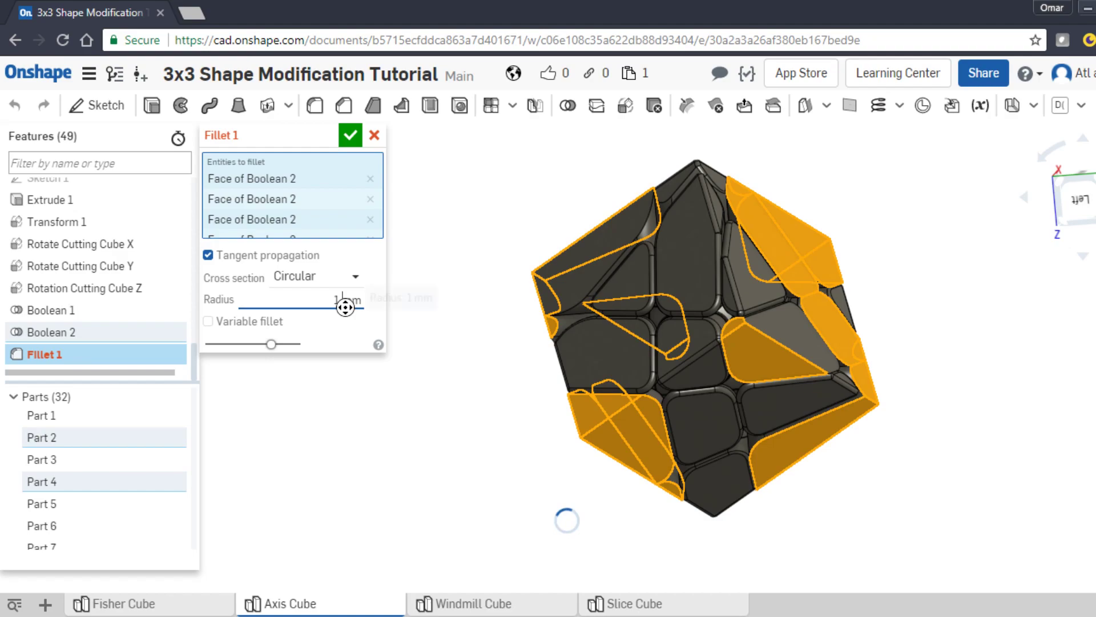
pyautogui.press('Left')
pyautogui.hotkey('shift', 'Left')
pyautogui.write('.5')
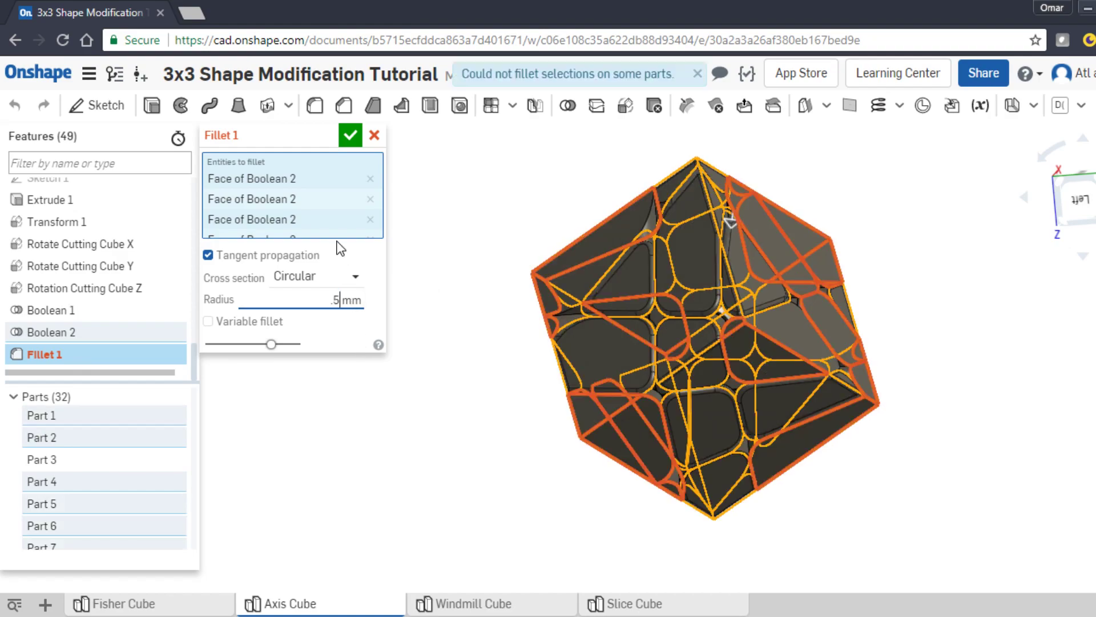
pyautogui.press('Return')
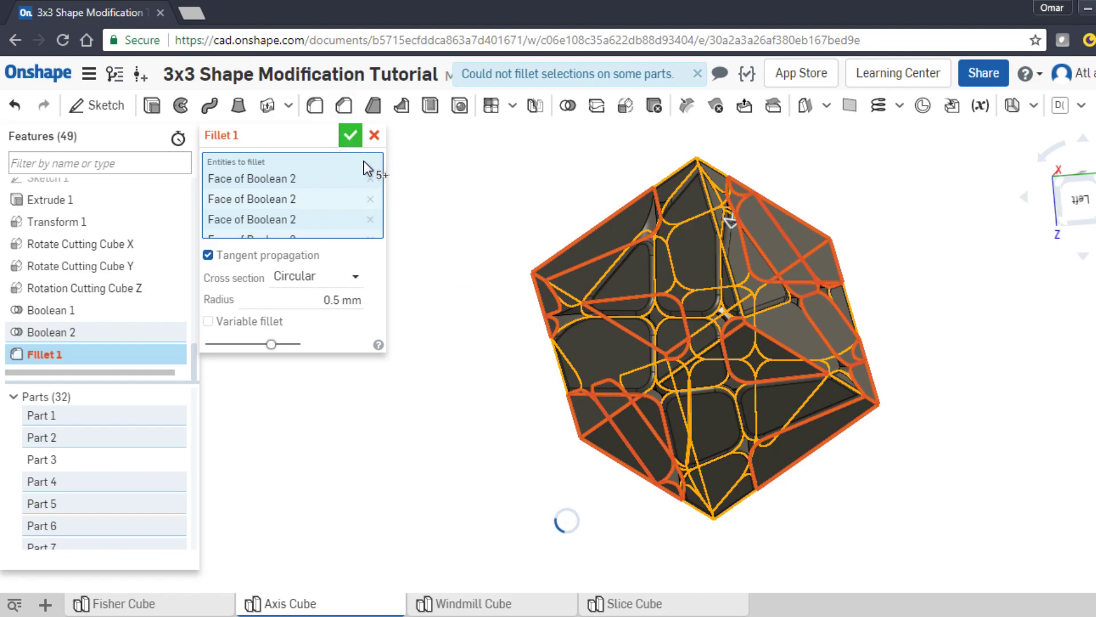
pyautogui.click(350, 137)
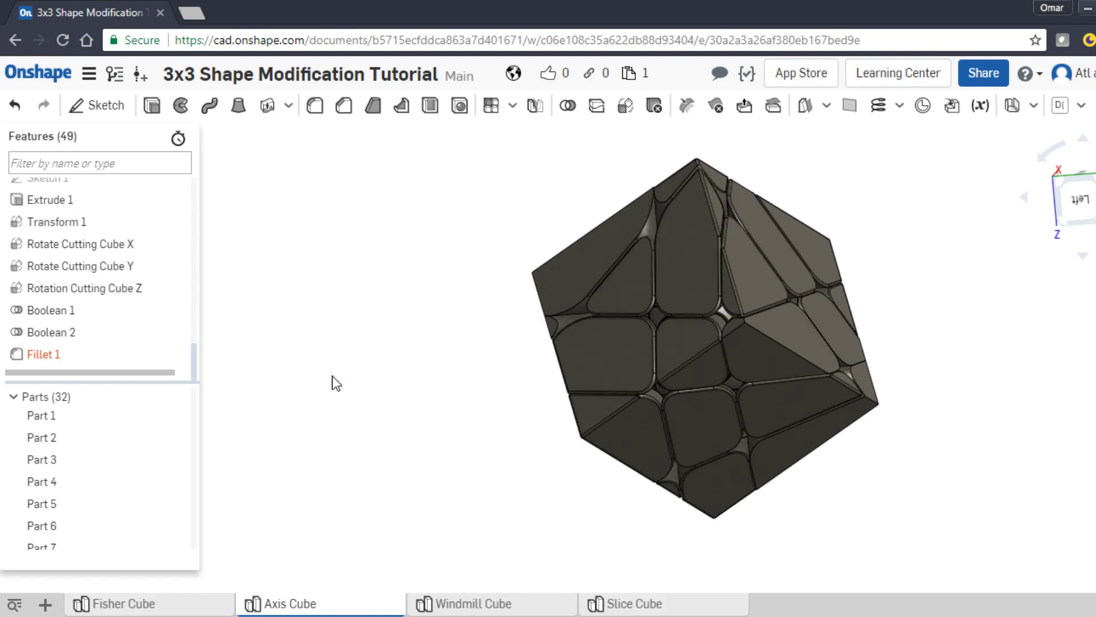
pyautogui.moveTo(438, 360); pyautogui.dragTo(613, 388, button='right')
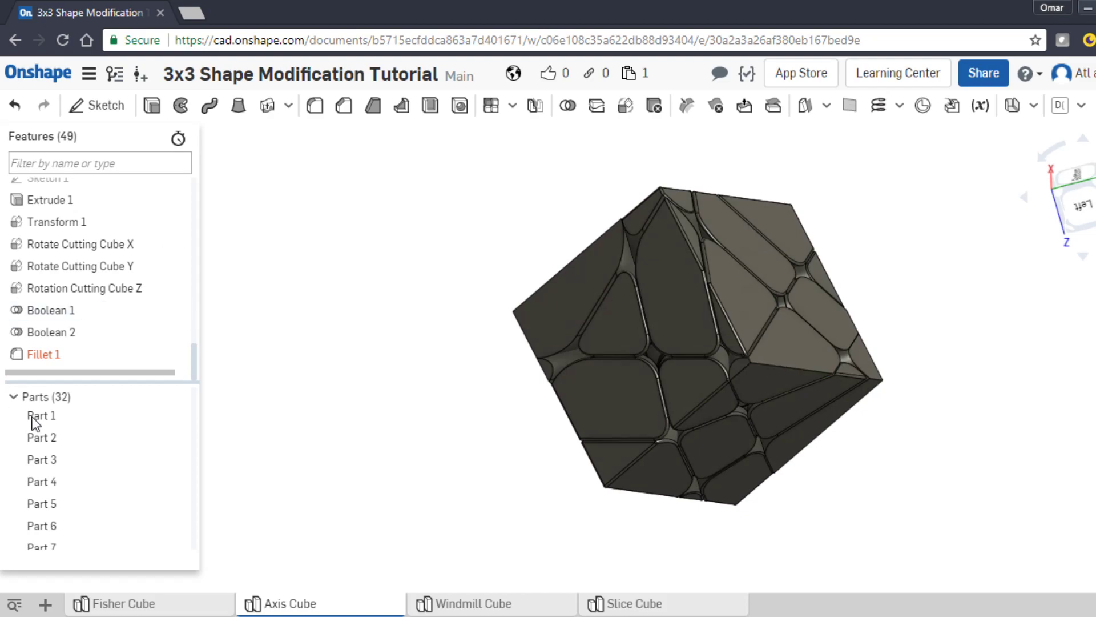
# Reduce the radius of Fillet 1 in the Axis Cube to 0.2 mm.
pyautogui.doubleClick(50, 356)
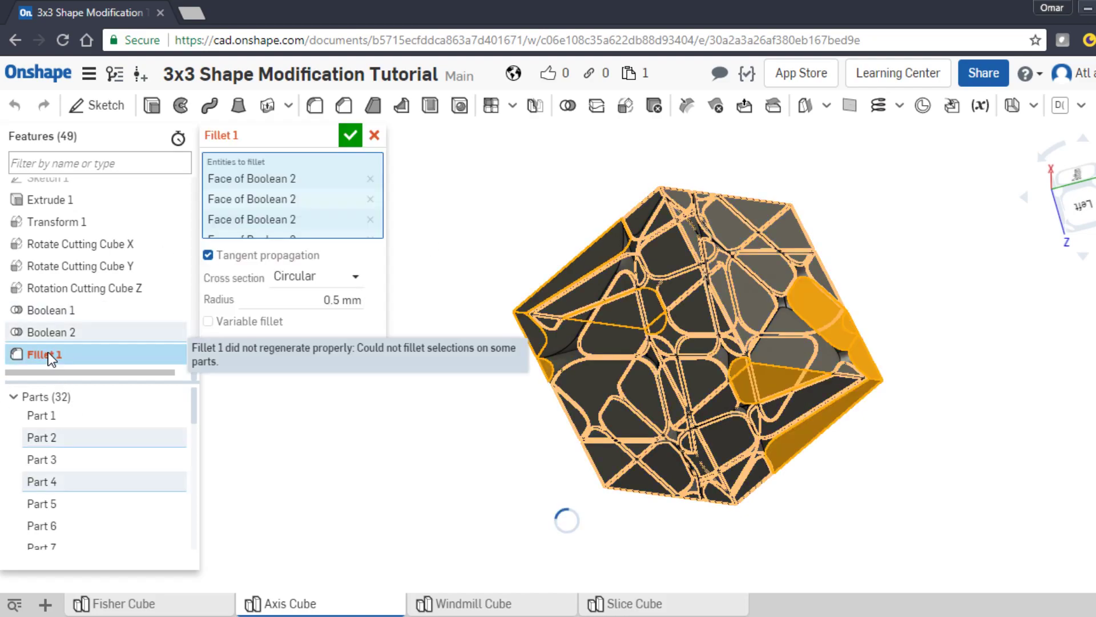
pyautogui.click(342, 300)
pyautogui.click(370, 374)
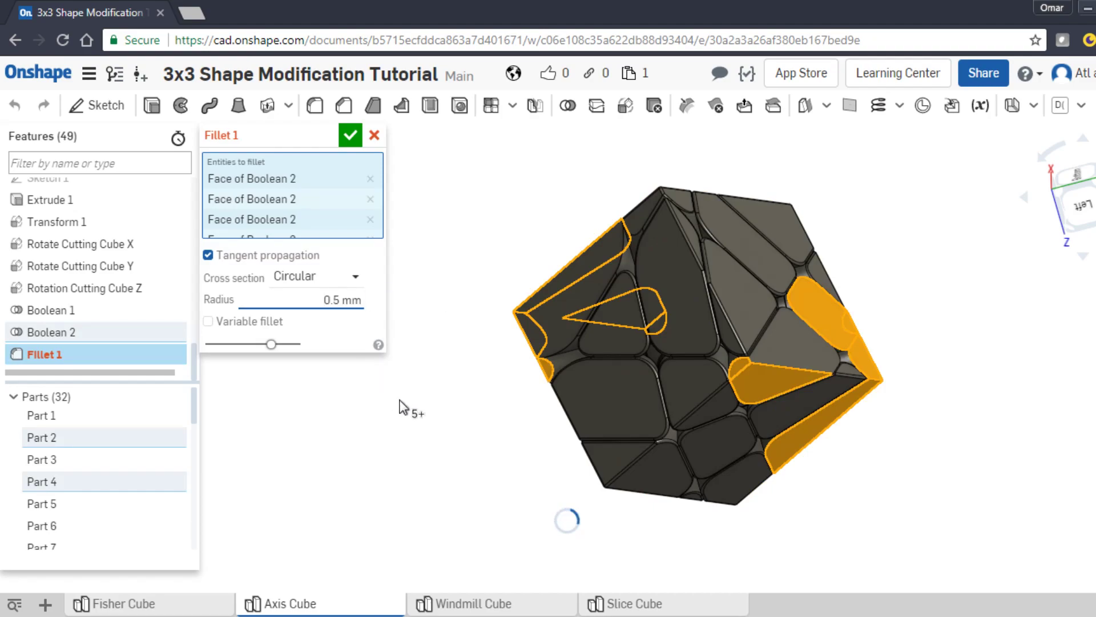
pyautogui.press('Delete')
pyautogui.write('2')
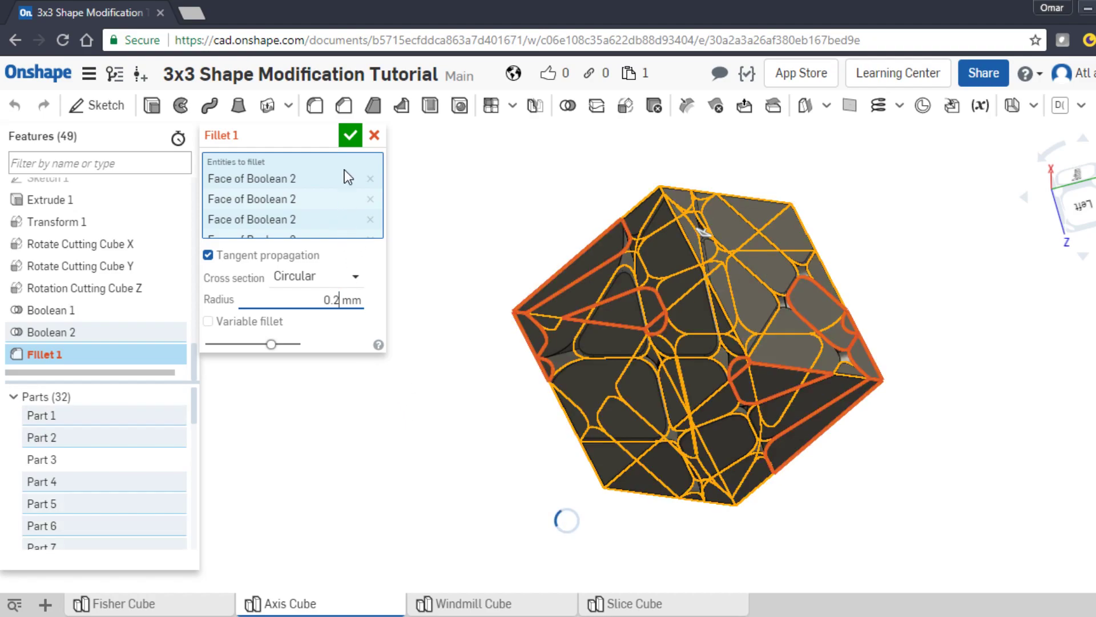
pyautogui.click(350, 137)
pyautogui.click(349, 137)
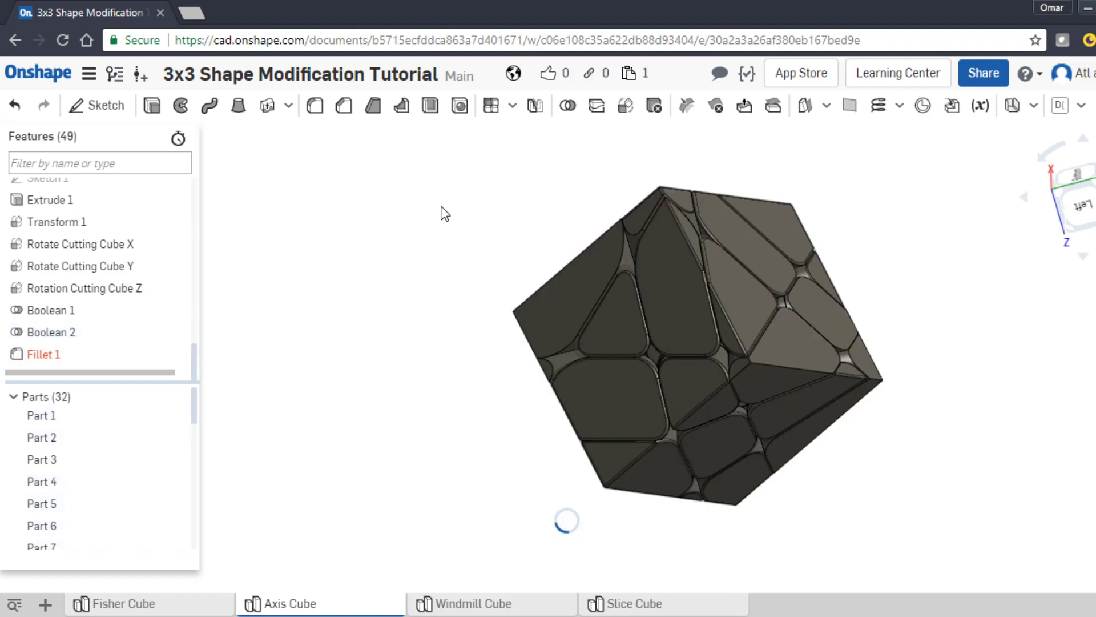
# Examine the refilleted Axis Cube from several sides, including a close look at the piece edges around one corner.
pyautogui.moveTo(440, 382); pyautogui.dragTo(399, 379, button='middle')
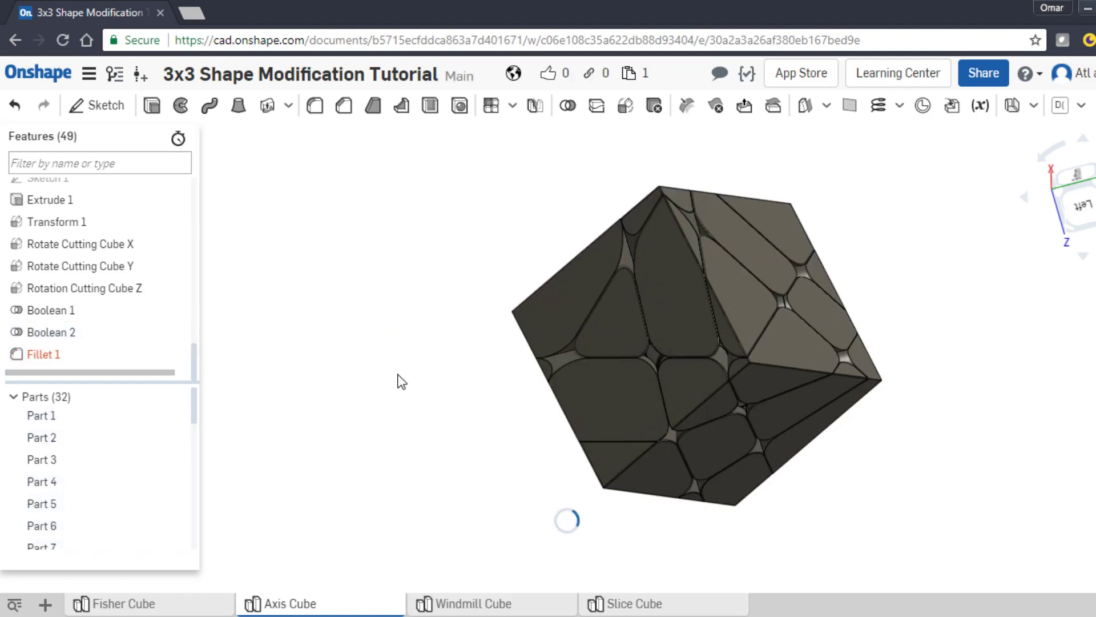
pyautogui.moveTo(431, 380); pyautogui.dragTo(512, 320, button='right')
pyautogui.moveTo(511, 381); pyautogui.dragTo(466, 380, button='right')
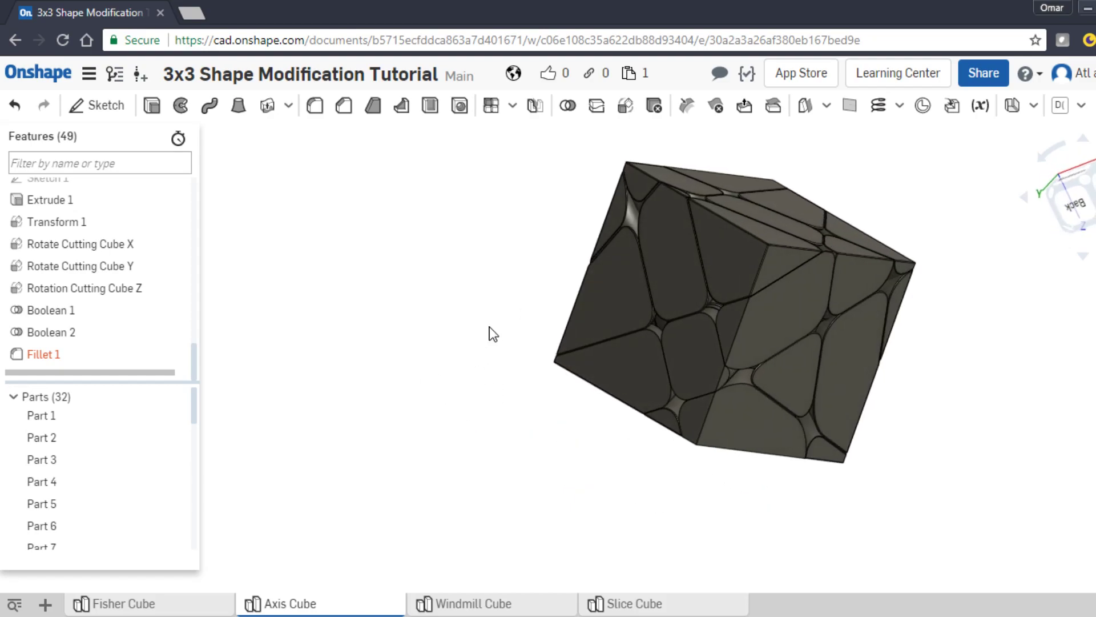
pyautogui.moveTo(499, 303); pyautogui.dragTo(563, 401, button='right')
pyautogui.moveTo(774, 445); pyautogui.dragTo(761, 409, button='right')
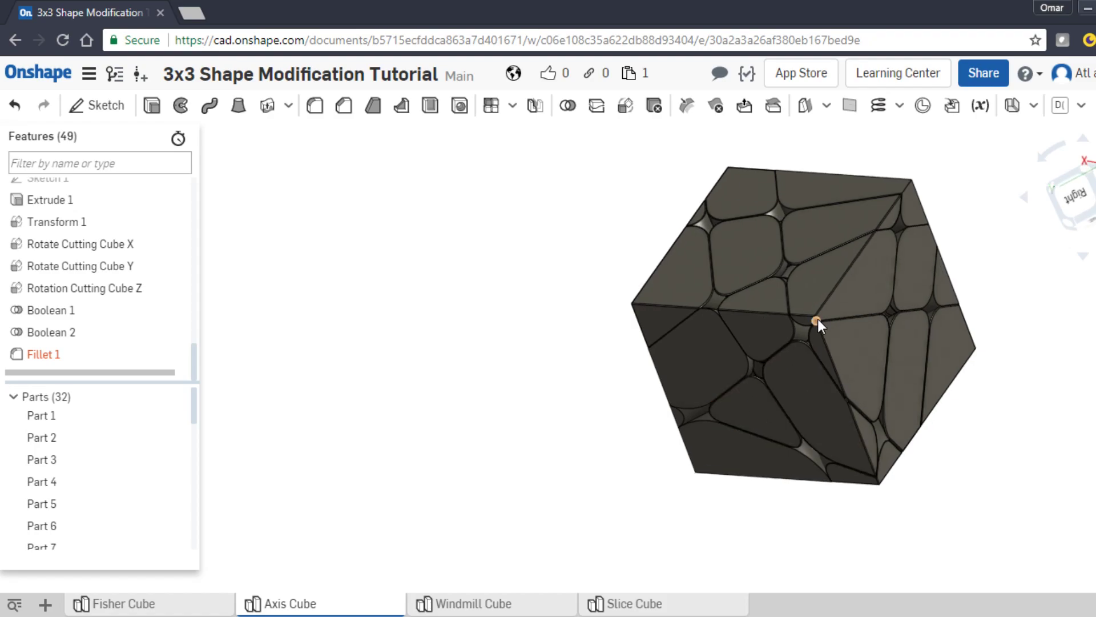
pyautogui.scroll(8, 818, 319)
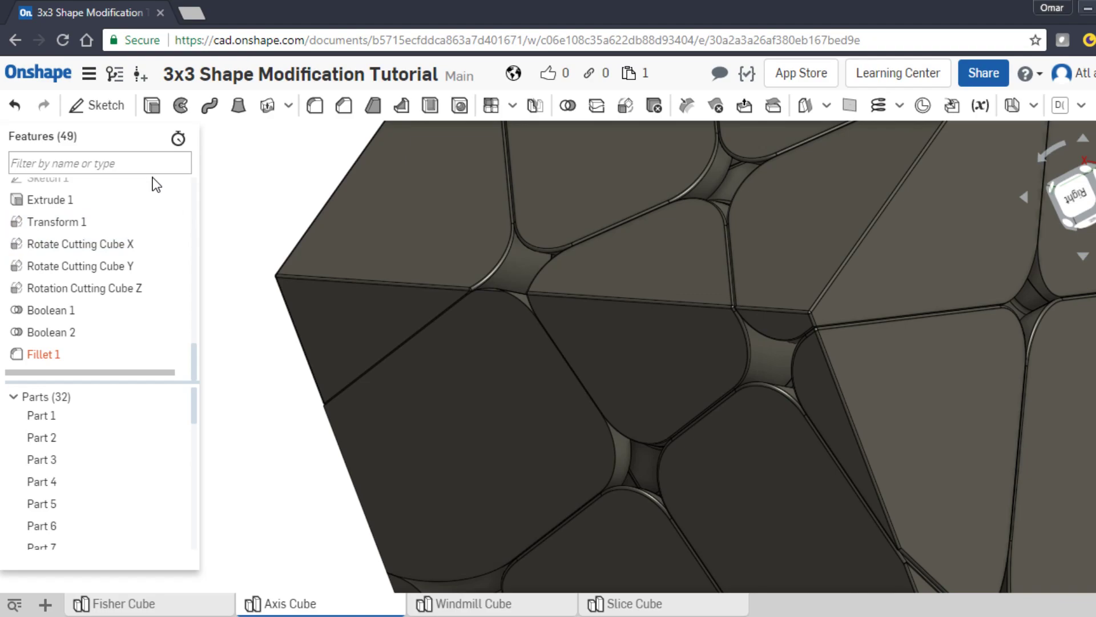
# Set the zRotation variable of the Axis Cube to 19 deg.
pyautogui.scroll(12, 122, 269)
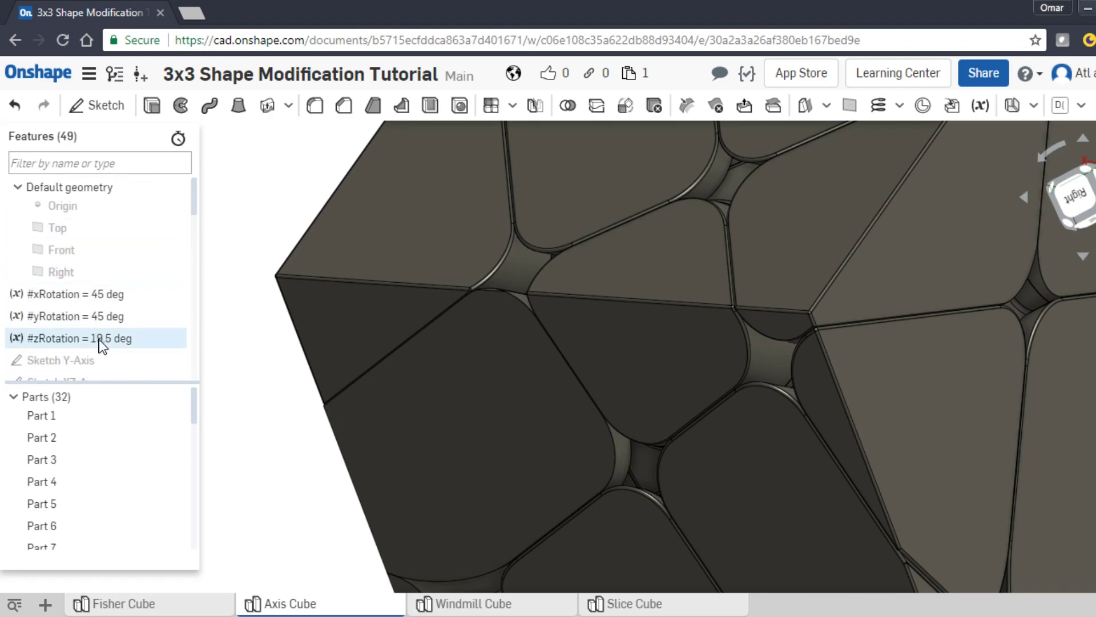
pyautogui.doubleClick(111, 349)
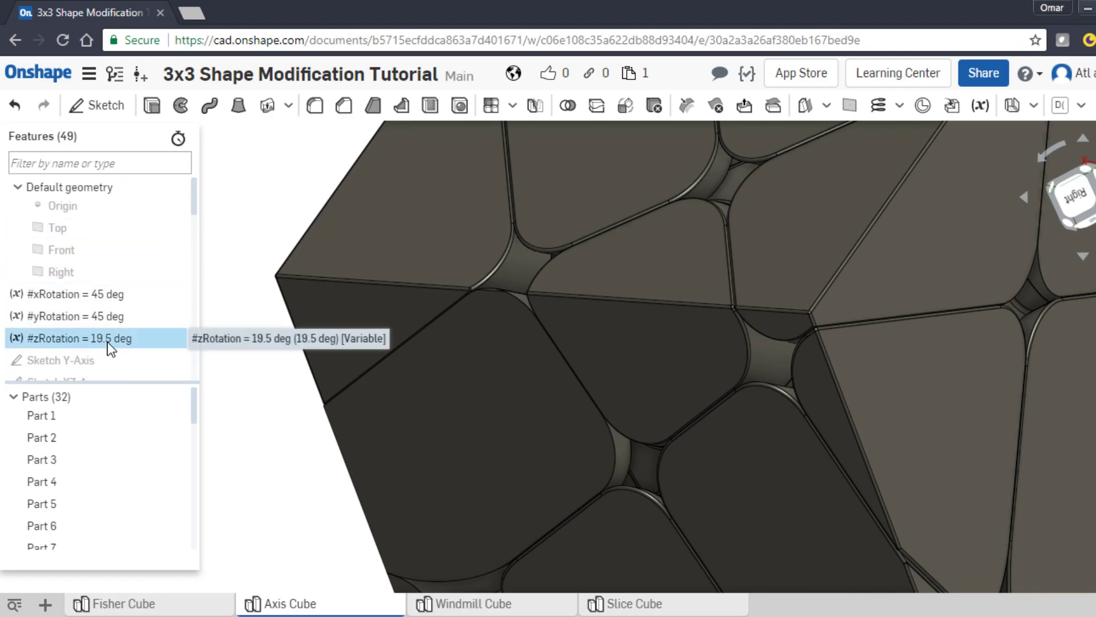
pyautogui.press('Left')
pyautogui.press('Left')
pyautogui.press('Left')
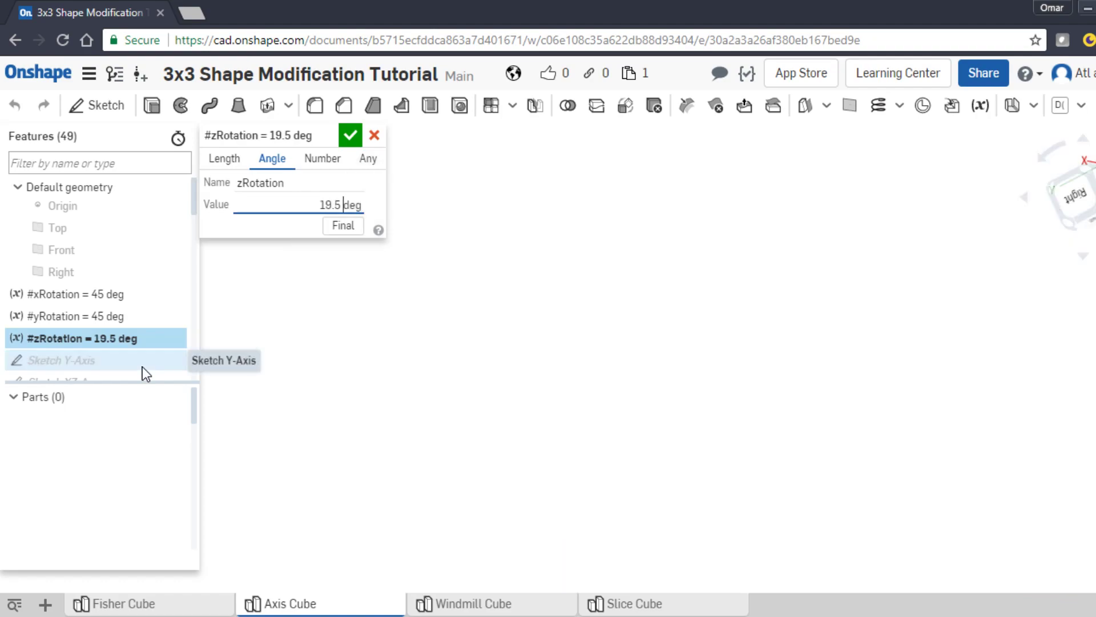
pyautogui.press('BackSpace')
pyautogui.press('BackSpace')
pyautogui.press('Return')
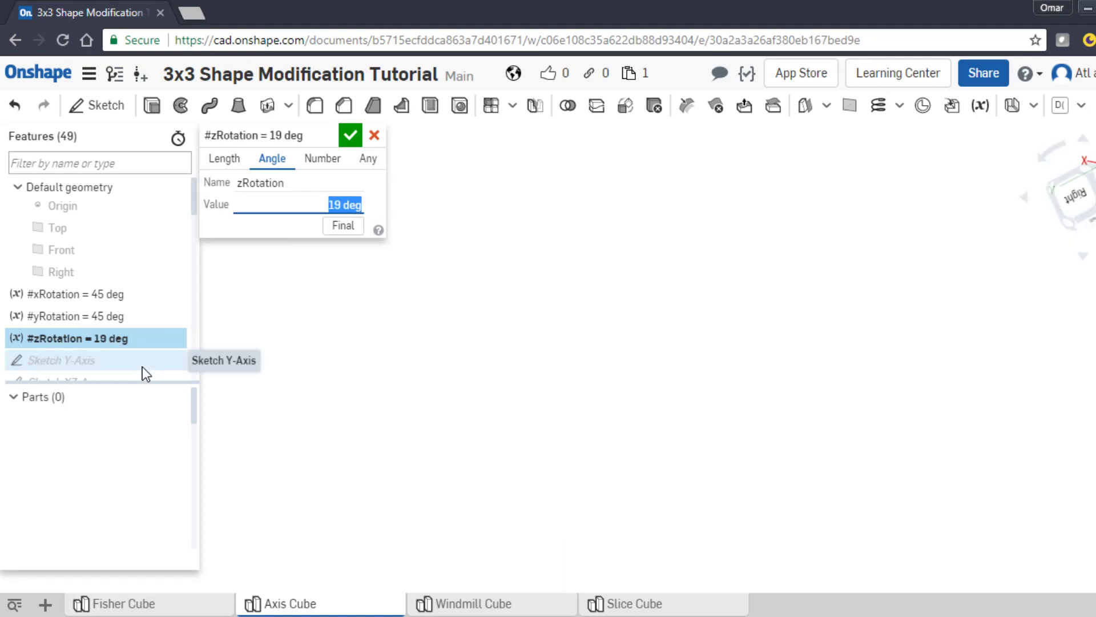
pyautogui.click(349, 135)
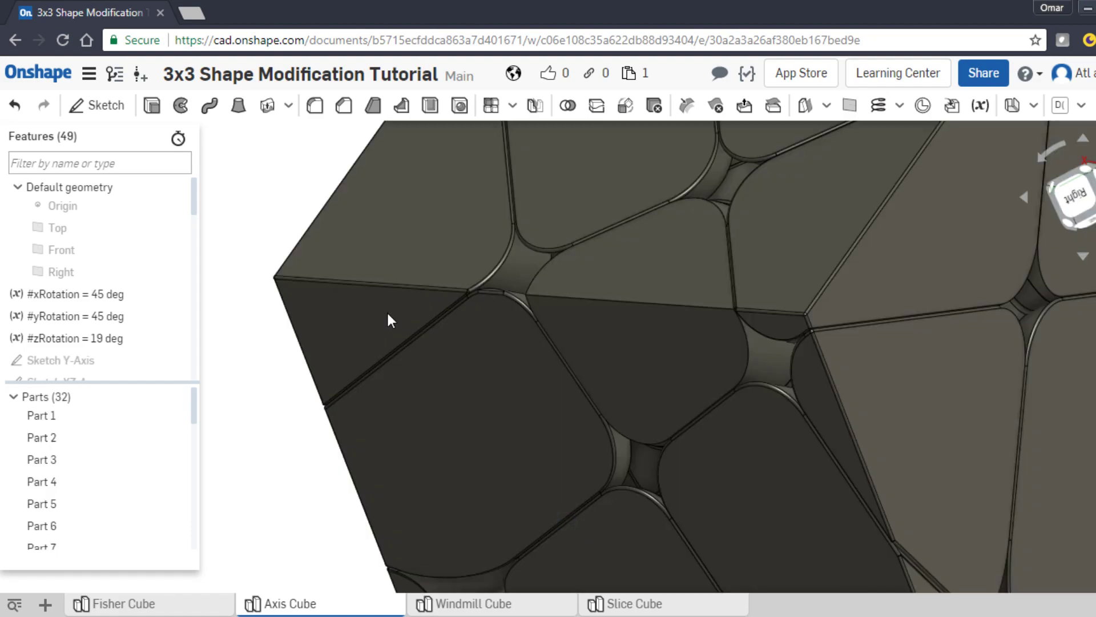
# Inspect all sides of the Axis Cube to see how the changed zRotation affects the cuts and corner pieces.
pyautogui.scroll(-3, 701, 411)
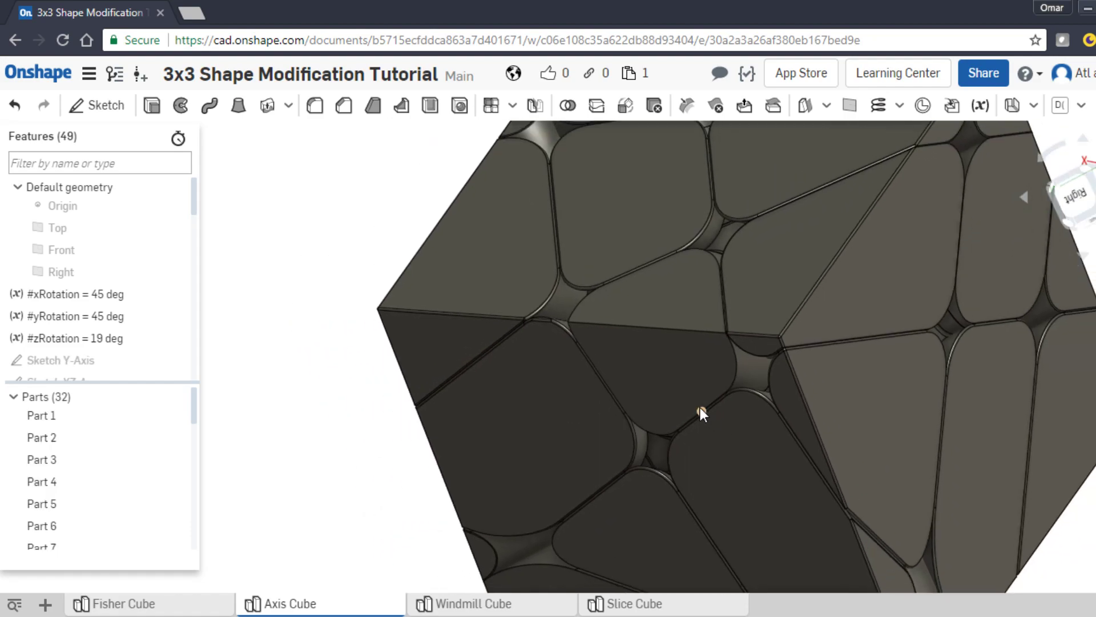
pyautogui.scroll(-5, 700, 407)
pyautogui.moveTo(699, 408); pyautogui.dragTo(654, 478, button='right')
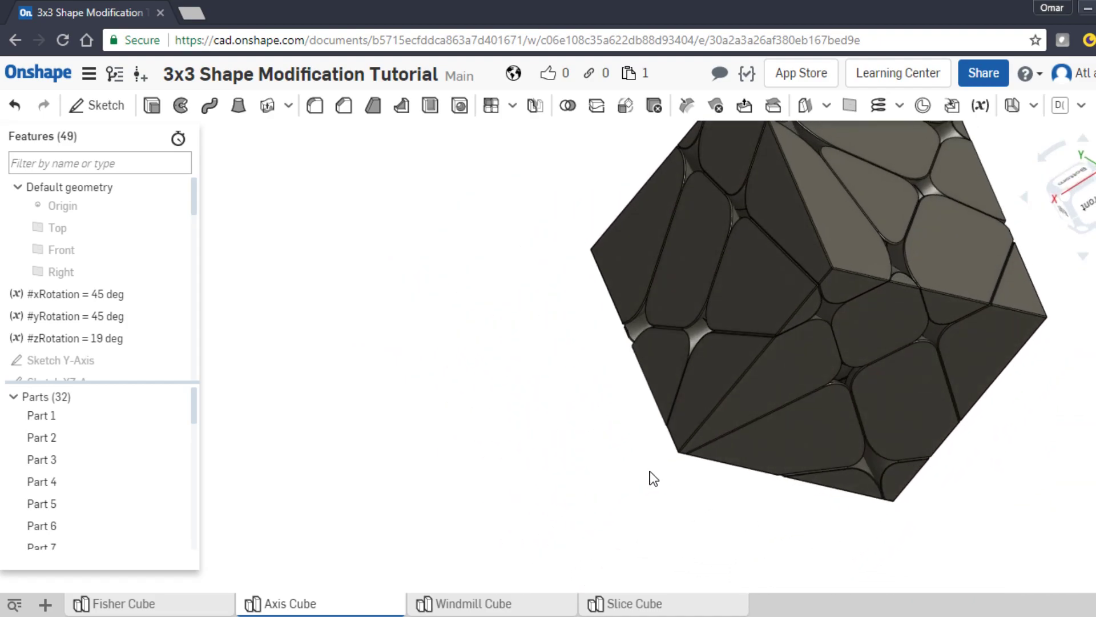
pyautogui.moveTo(654, 477); pyautogui.dragTo(369, 470, button='middle')
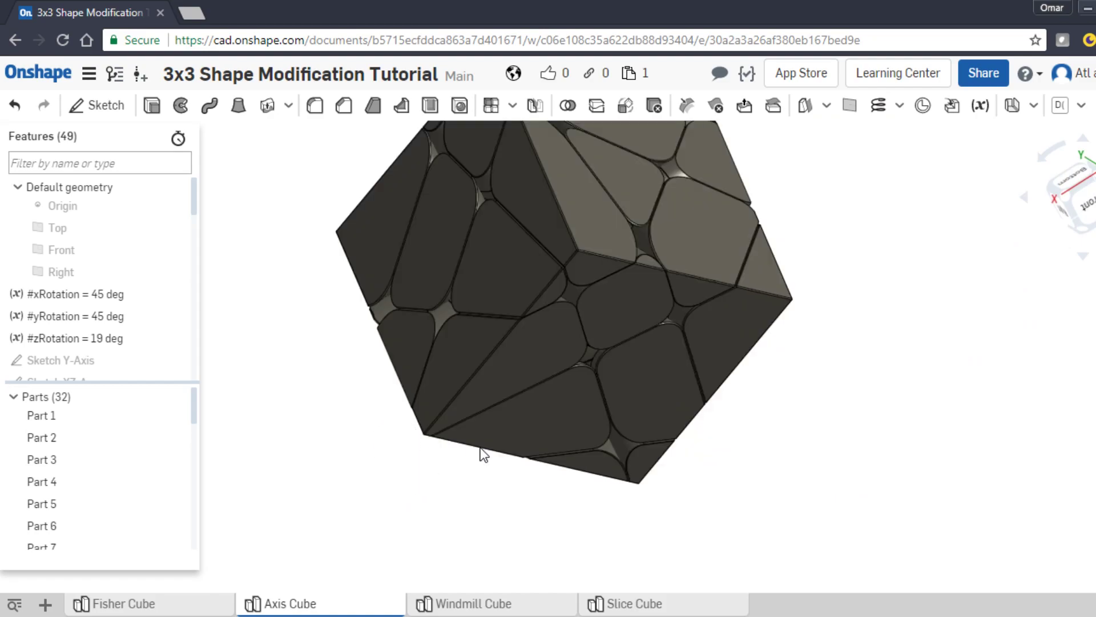
pyautogui.moveTo(539, 526); pyautogui.dragTo(535, 523, button='right')
pyautogui.moveTo(417, 455); pyautogui.dragTo(521, 367, button='right')
pyautogui.moveTo(350, 325); pyautogui.dragTo(375, 276, button='right')
pyautogui.hotkey('shift', '7')
# Undo the last zRotation change and check the cube's faces again.
pyautogui.hotkey('ctrl', 'z')
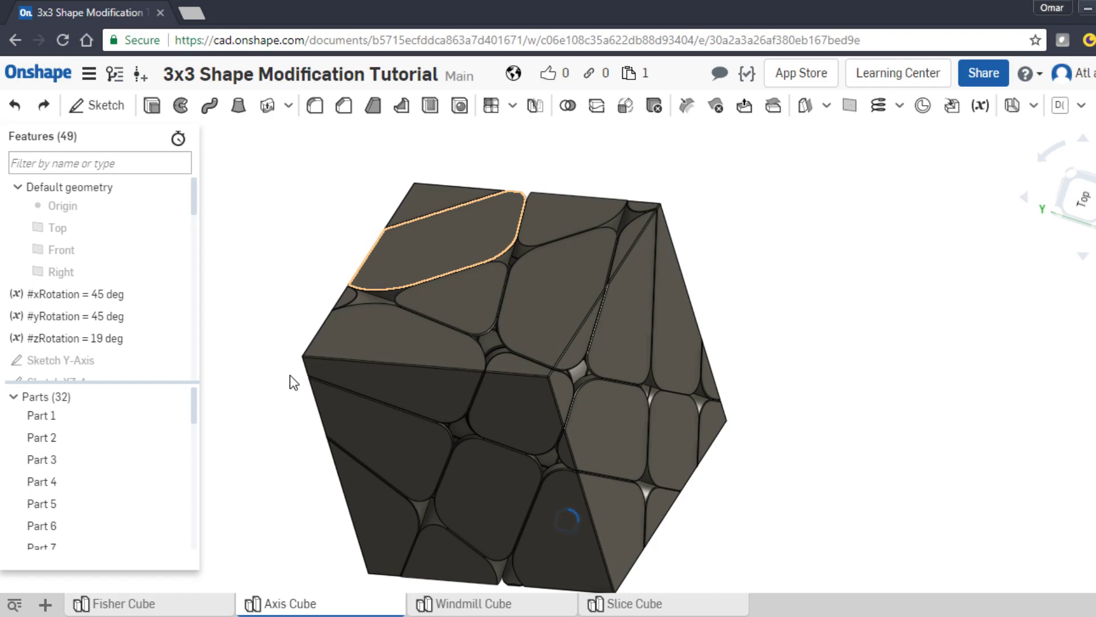
pyautogui.hotkey('ctrl', 'y')
pyautogui.moveTo(324, 377); pyautogui.dragTo(502, 396, button='right')
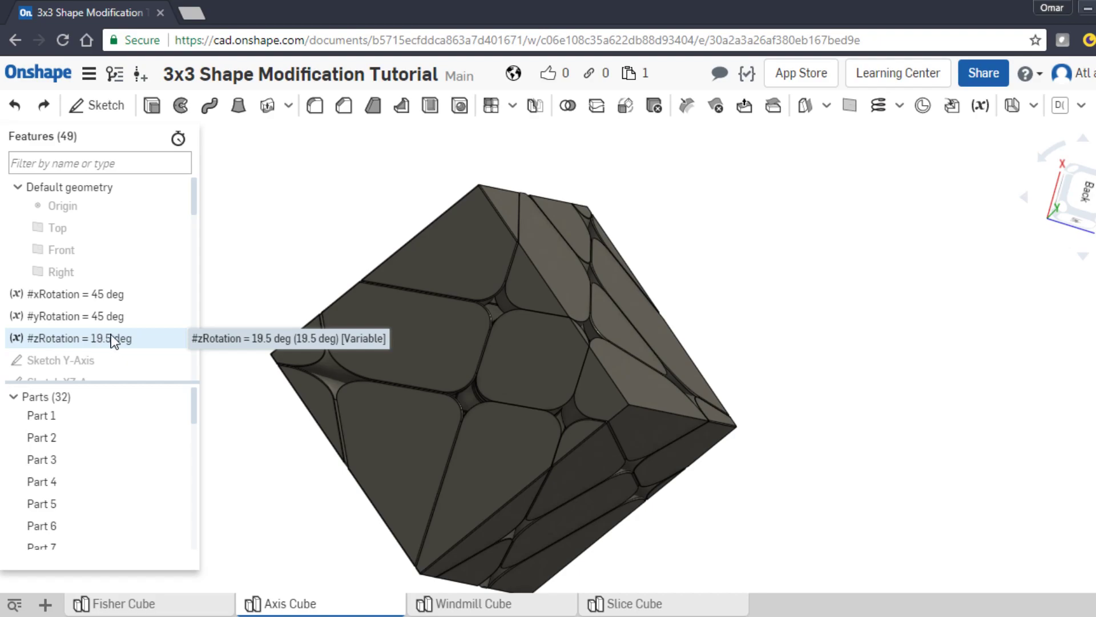
pyautogui.moveTo(303, 496); pyautogui.dragTo(375, 487, button='right')
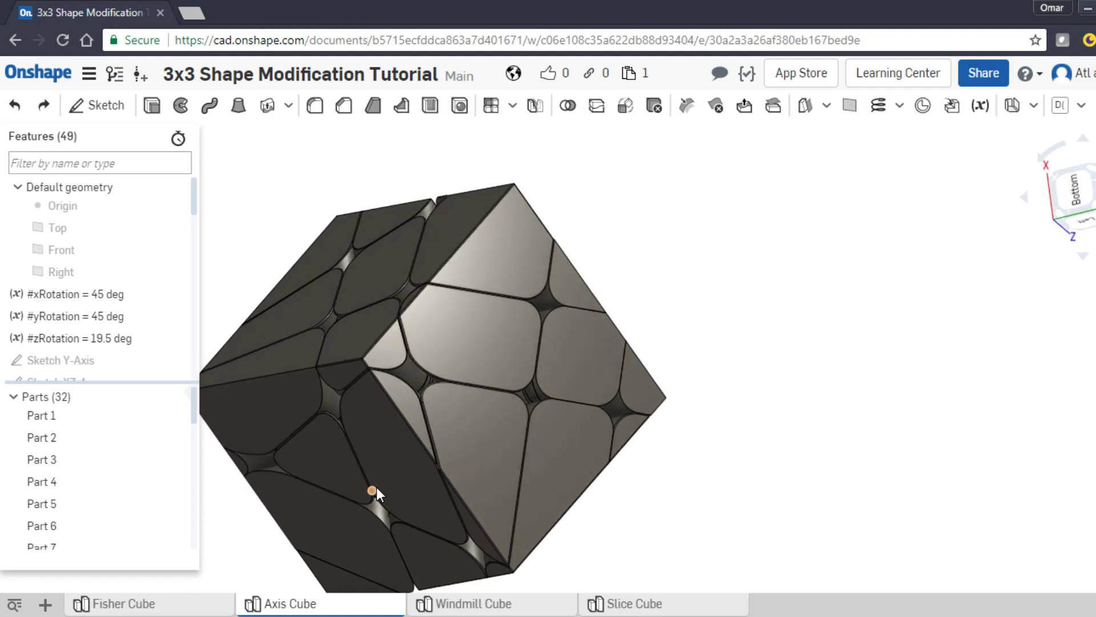